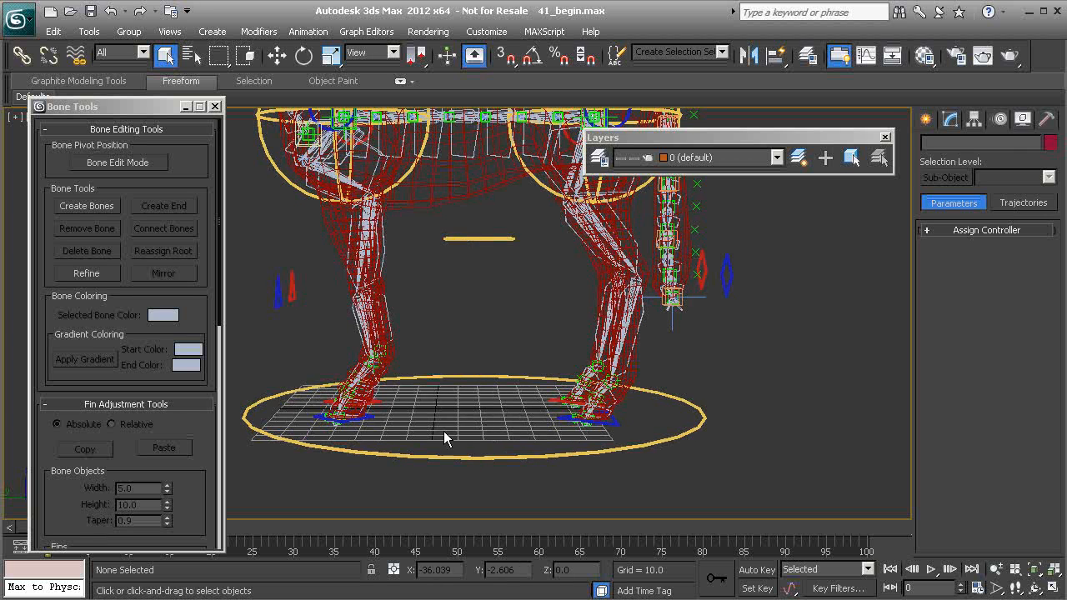
# Create a cube primitive of about 16.3 units per side on the grid between the animal's front and hind legs.
pyautogui.click(926, 120)
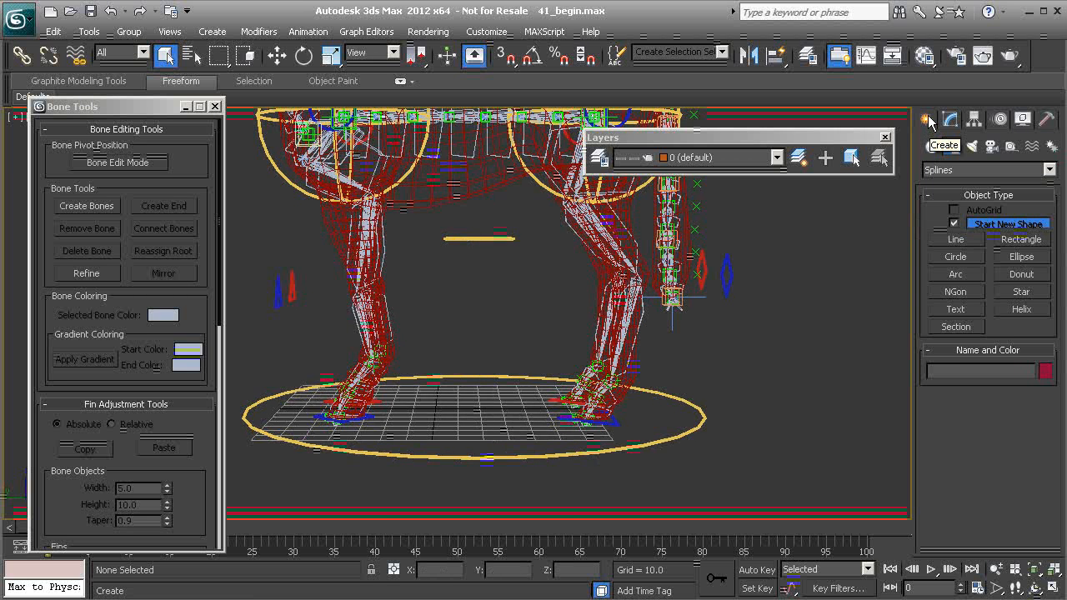
pyautogui.click(931, 147)
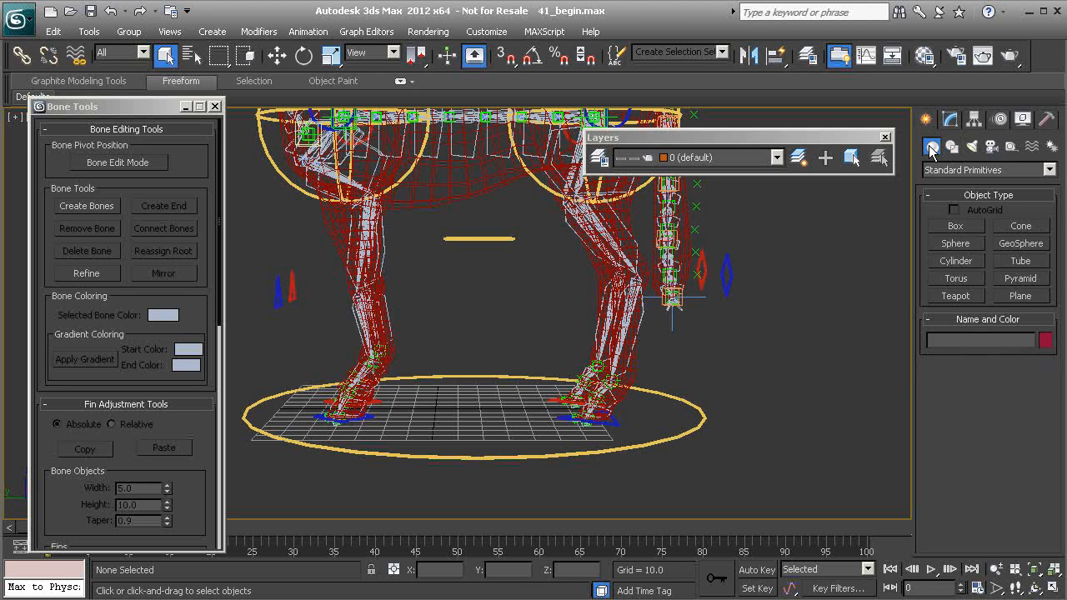
pyautogui.click(958, 225)
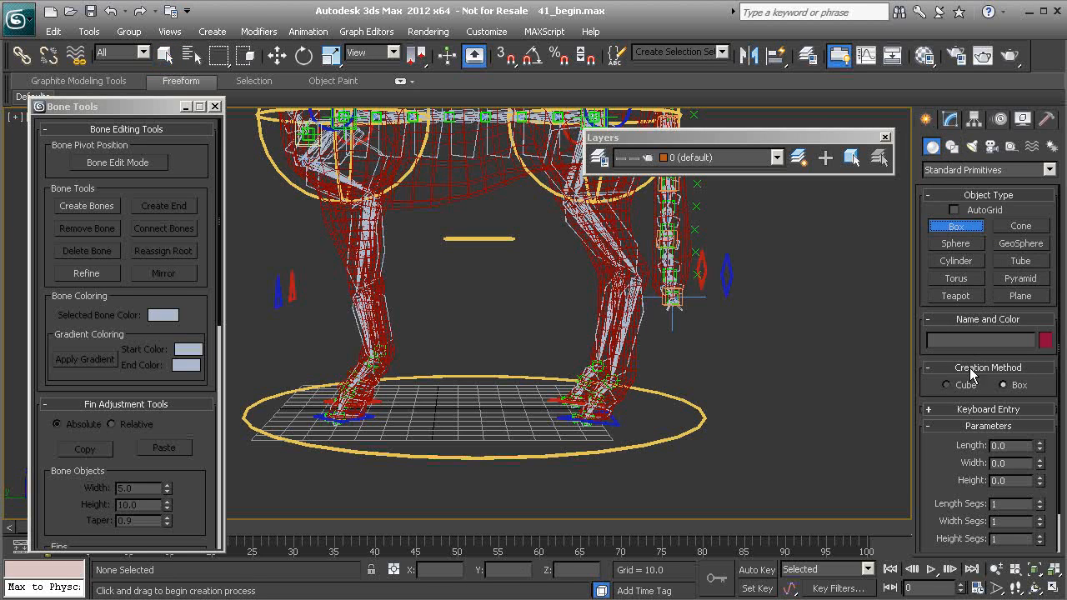
pyautogui.click(947, 385)
pyautogui.moveTo(467, 409)
pyautogui.mouseDown()
pyautogui.moveTo(491, 416)
pyautogui.moveTo(476, 408)
pyautogui.mouseUp()
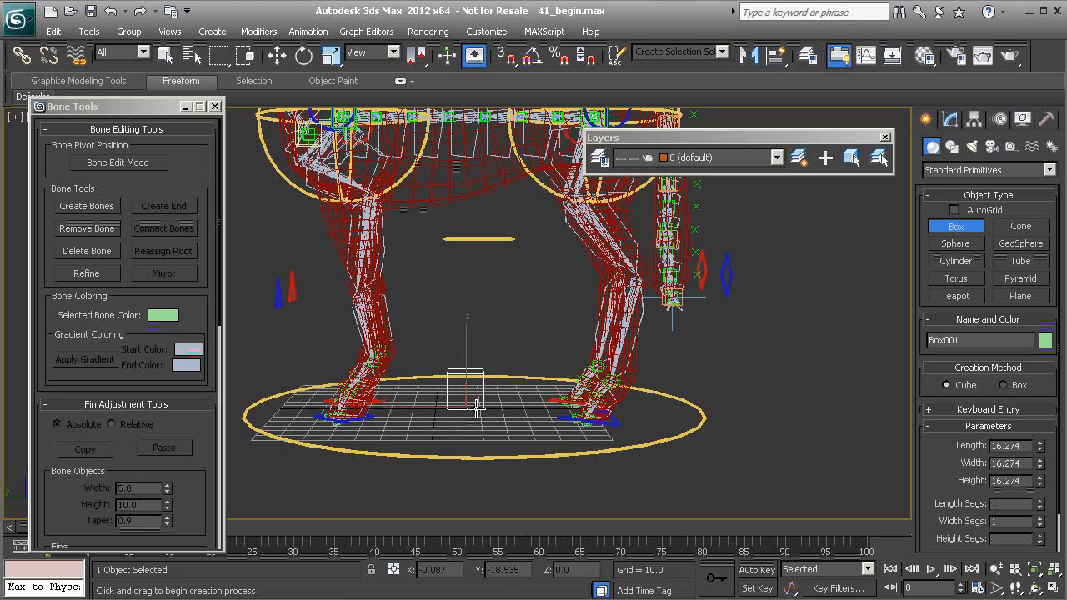
pyautogui.rightClick(490, 390)
pyautogui.moveTo(490, 384)
pyautogui.mouseDown(button='middle')
pyautogui.moveTo(473, 379)
pyautogui.moveTo(476, 393)
pyautogui.mouseUp(button='middle')
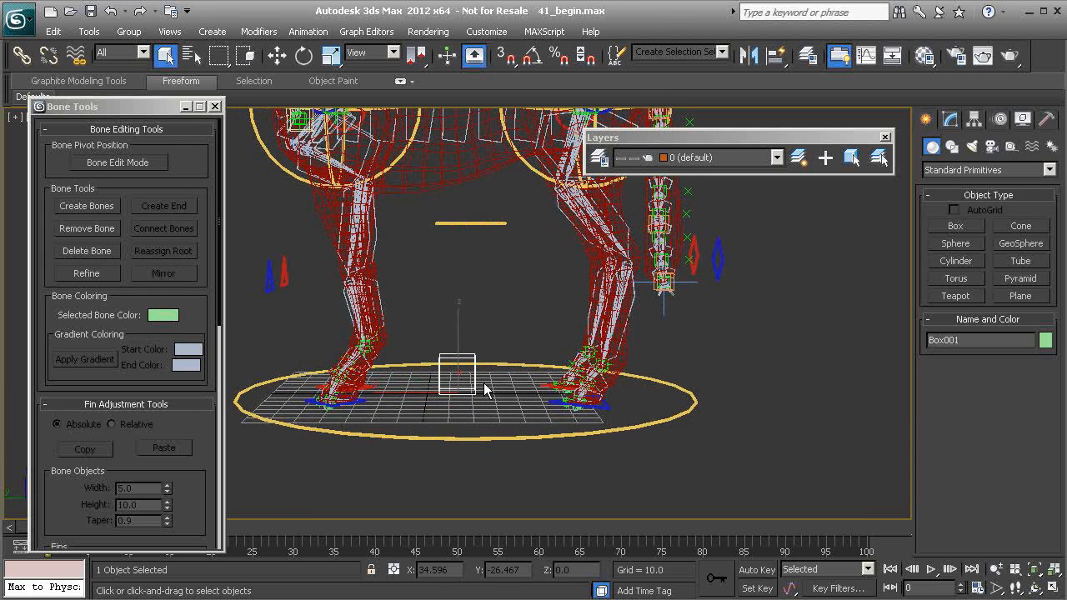
# Convert the new cube to an Editable Poly.
pyautogui.rightClick(497, 325)
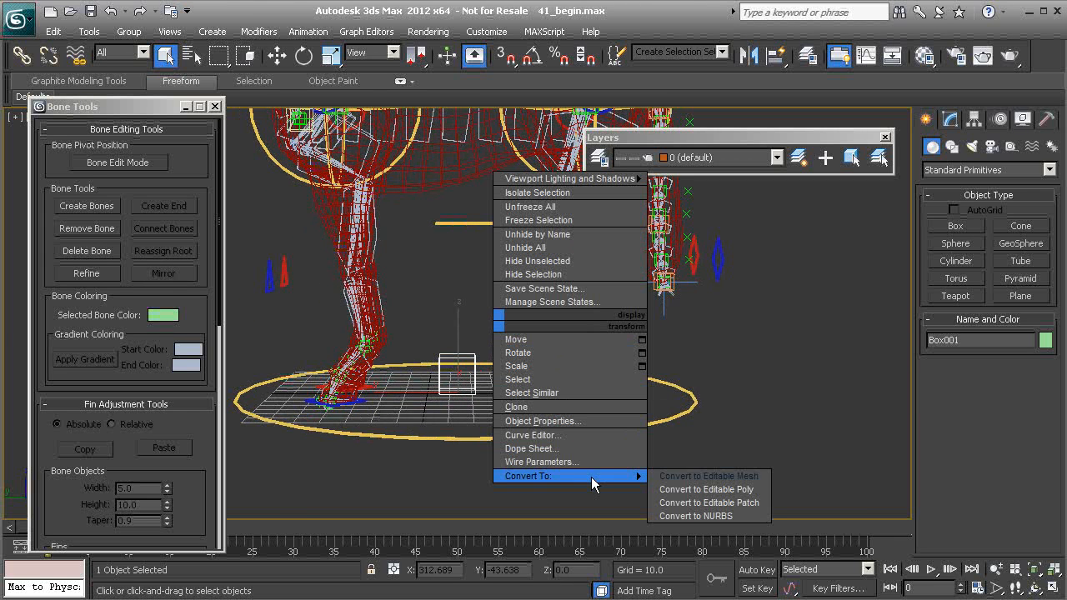
pyautogui.moveTo(638, 478)
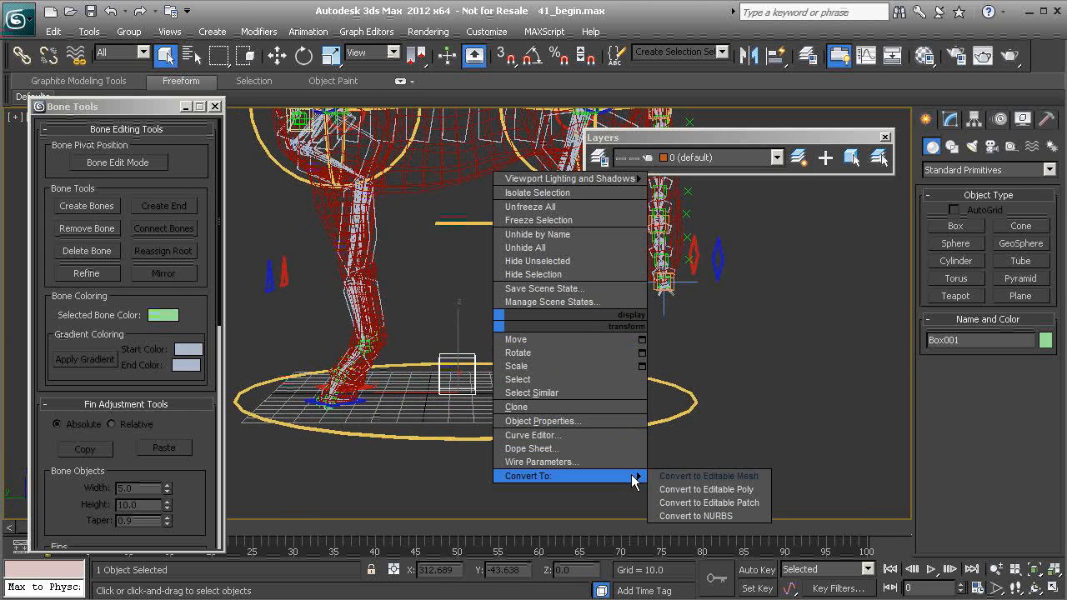
pyautogui.click(705, 489)
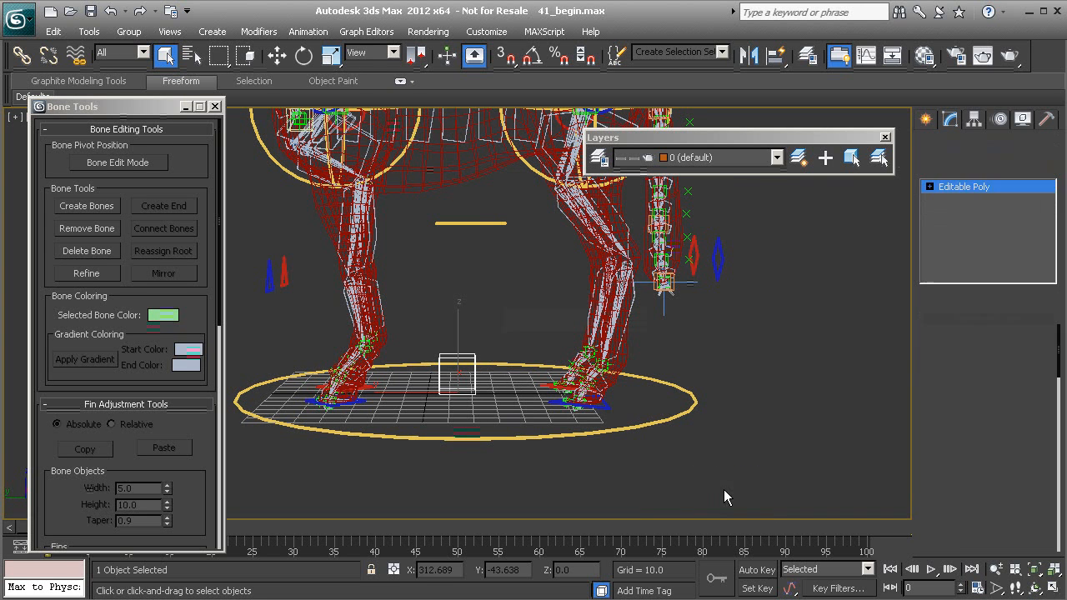
# Create a spline shape from all edges of the cube, and leave edge editing.
pyautogui.click(929, 186)
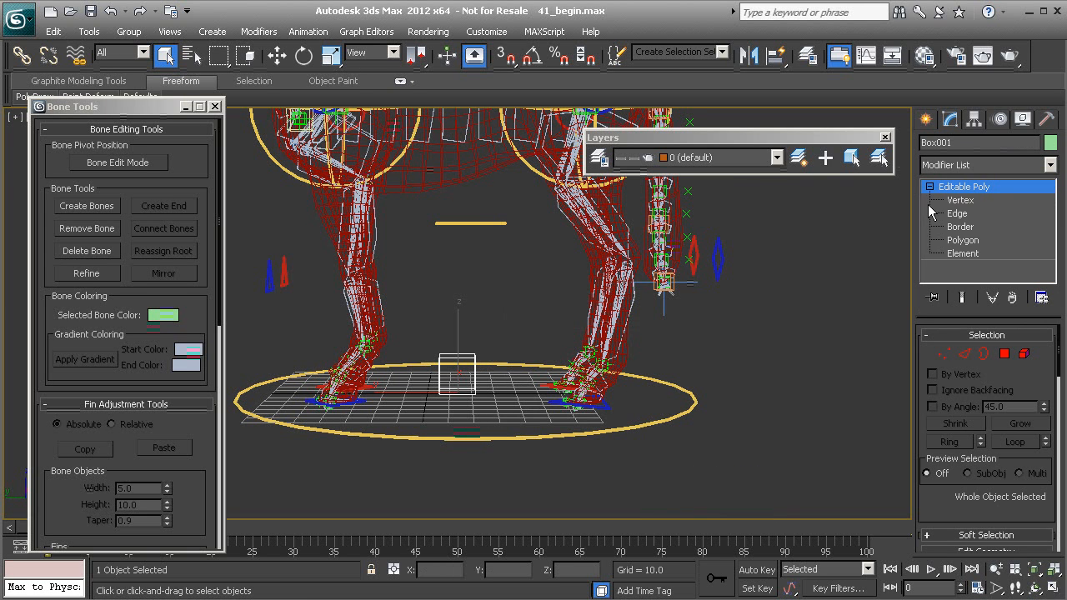
pyautogui.click(955, 213)
pyautogui.moveTo(400, 305); pyautogui.dragTo(514, 412)
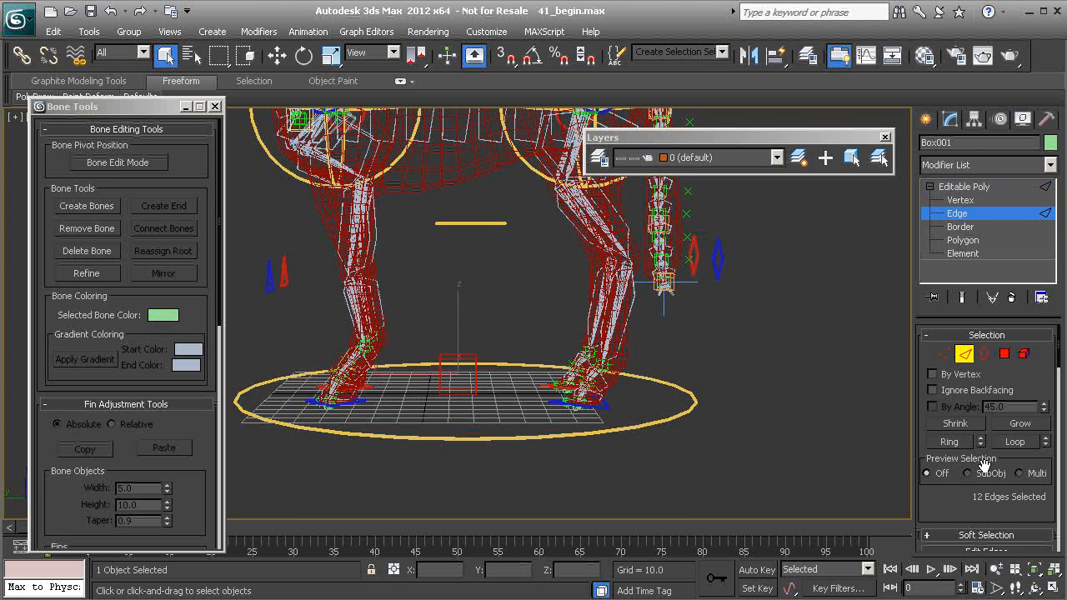
pyautogui.moveTo(931, 503); pyautogui.dragTo(926, 330)
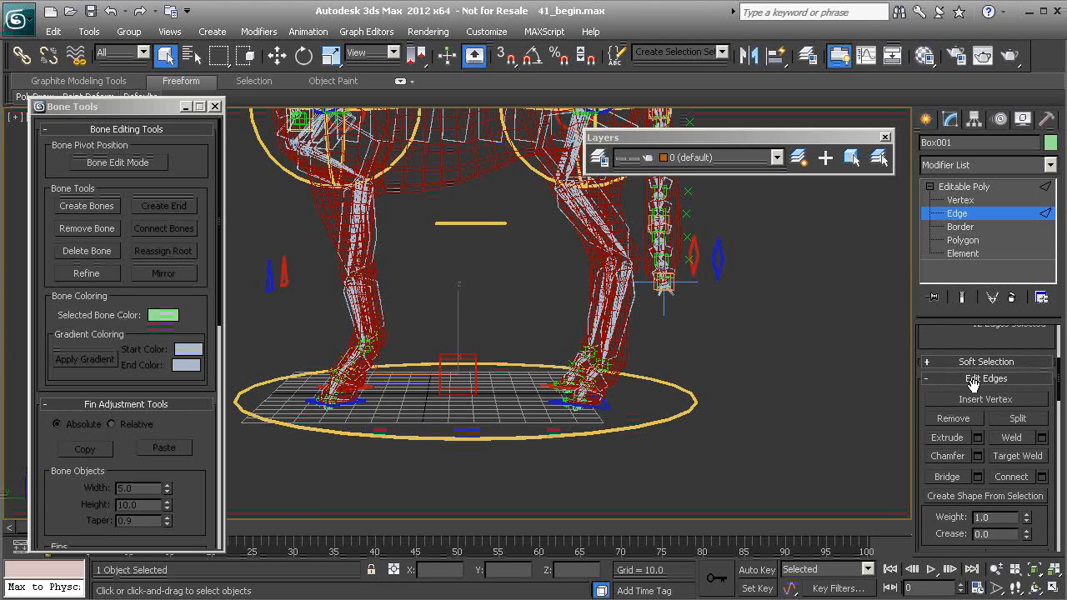
pyautogui.moveTo(922, 417); pyautogui.dragTo(923, 356)
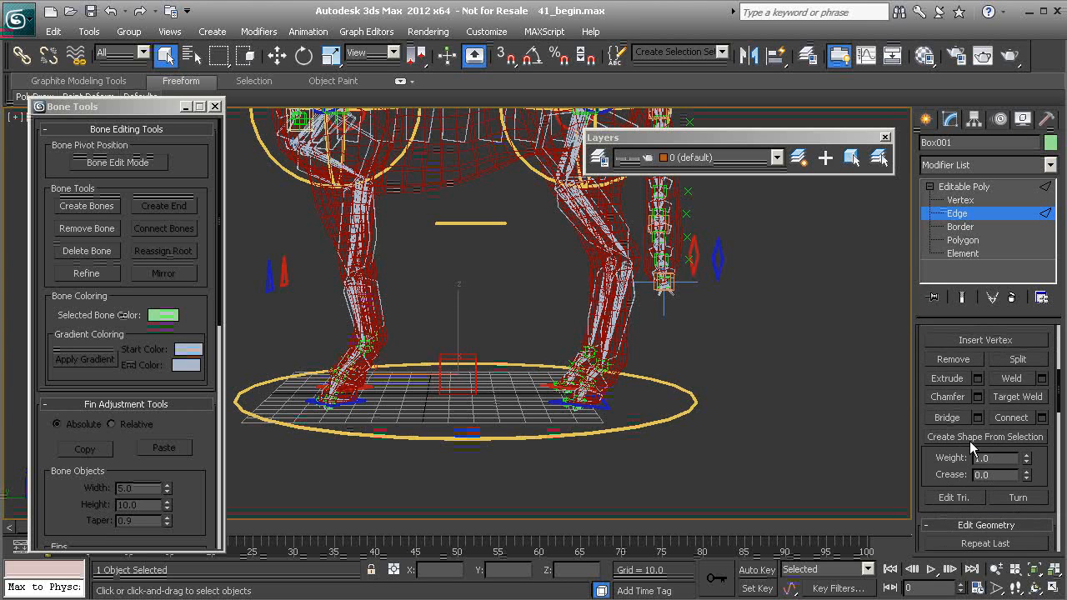
pyautogui.click(1003, 442)
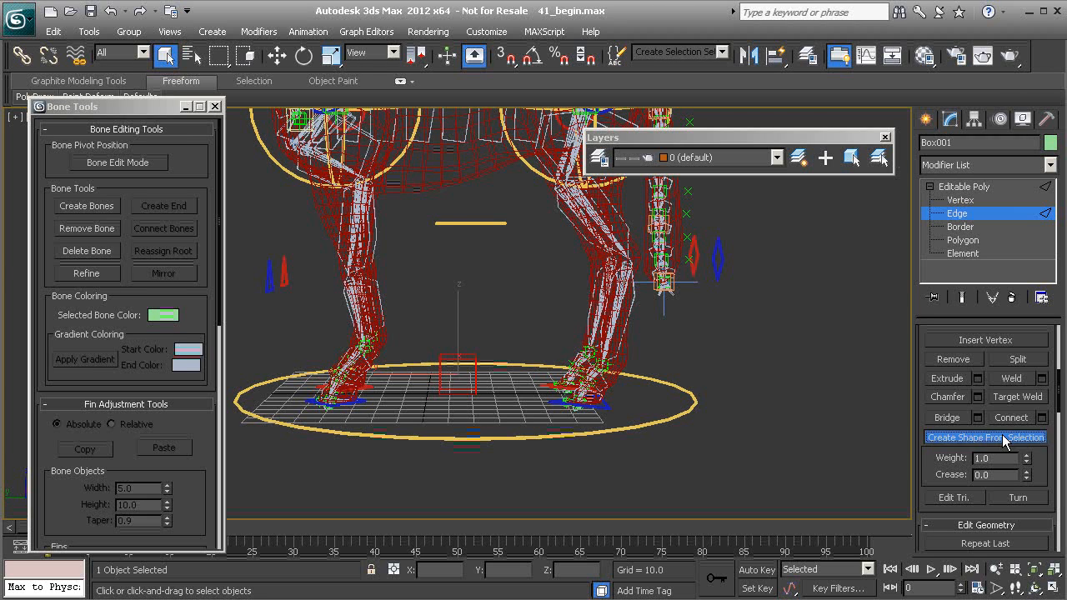
pyautogui.click(584, 308)
pyautogui.click(506, 335)
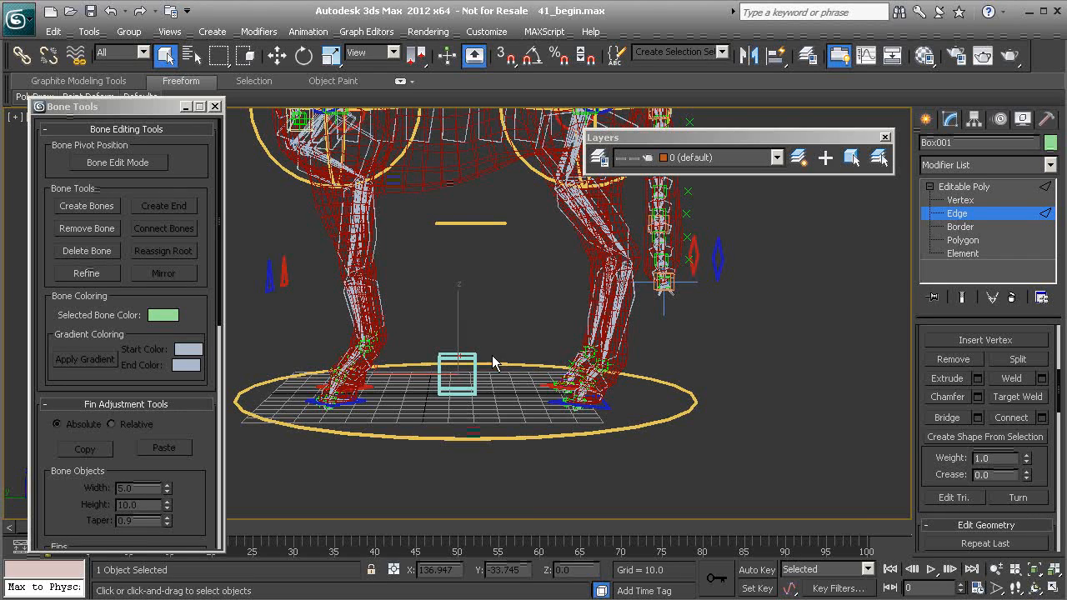
pyautogui.scroll(2, 507, 410)
pyautogui.scroll(1, 459, 316)
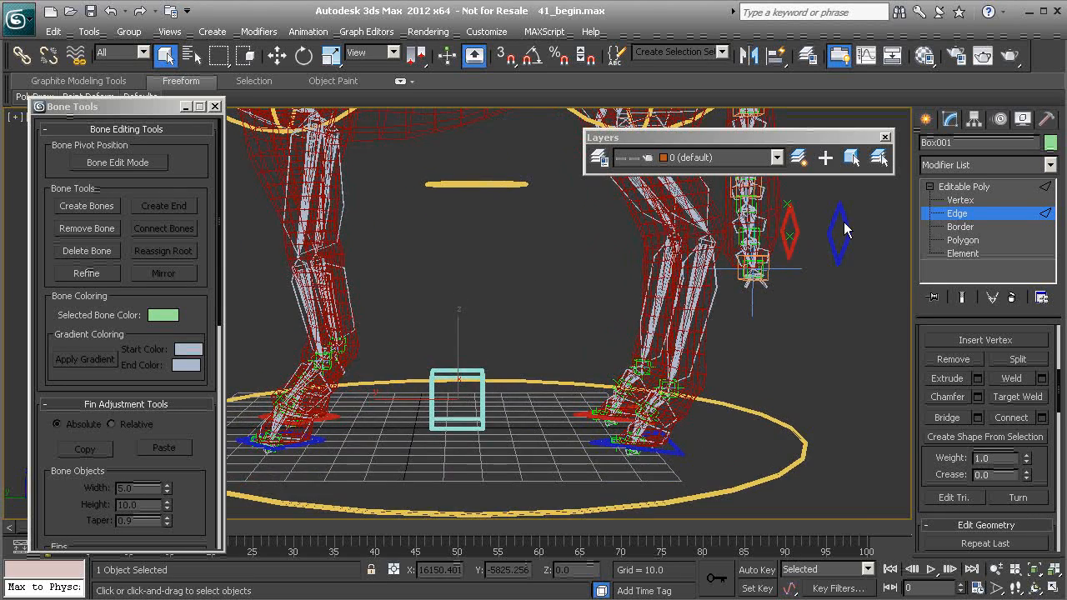
pyautogui.click(967, 187)
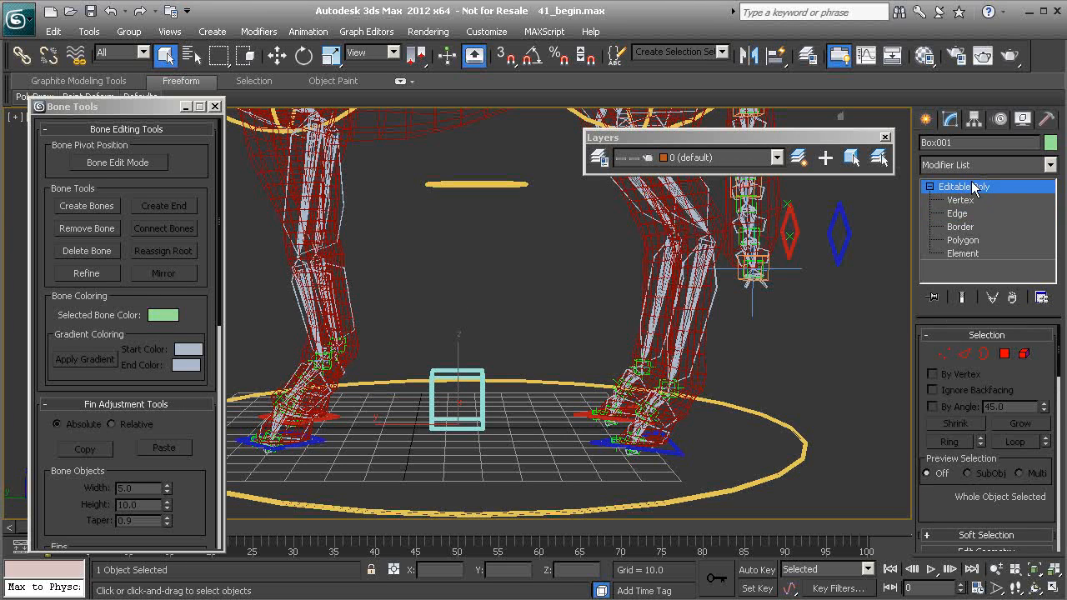
# Select the spline shape extracted from the cube and check where its pivot sits.
pyautogui.moveTo(544, 341); pyautogui.dragTo(560, 344, button='middle')
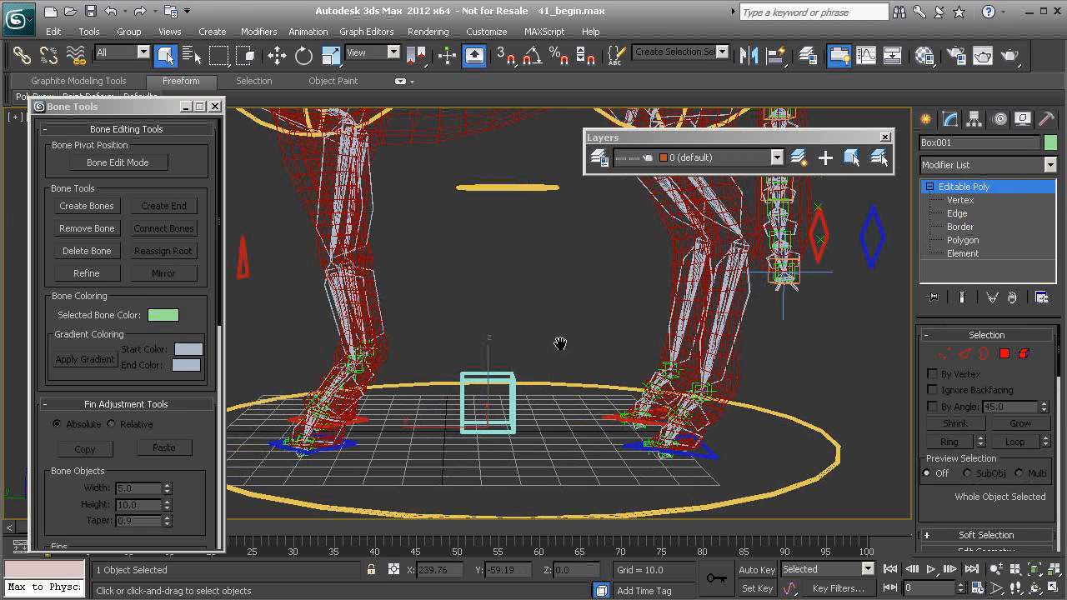
pyautogui.click(514, 401)
pyautogui.moveTo(525, 402)
pyautogui.keyDown('alt'); pyautogui.mouseDown(button='middle')
pyautogui.moveTo(597, 399)
pyautogui.moveTo(544, 407)
pyautogui.mouseUp(button='middle'); pyautogui.keyUp('alt')
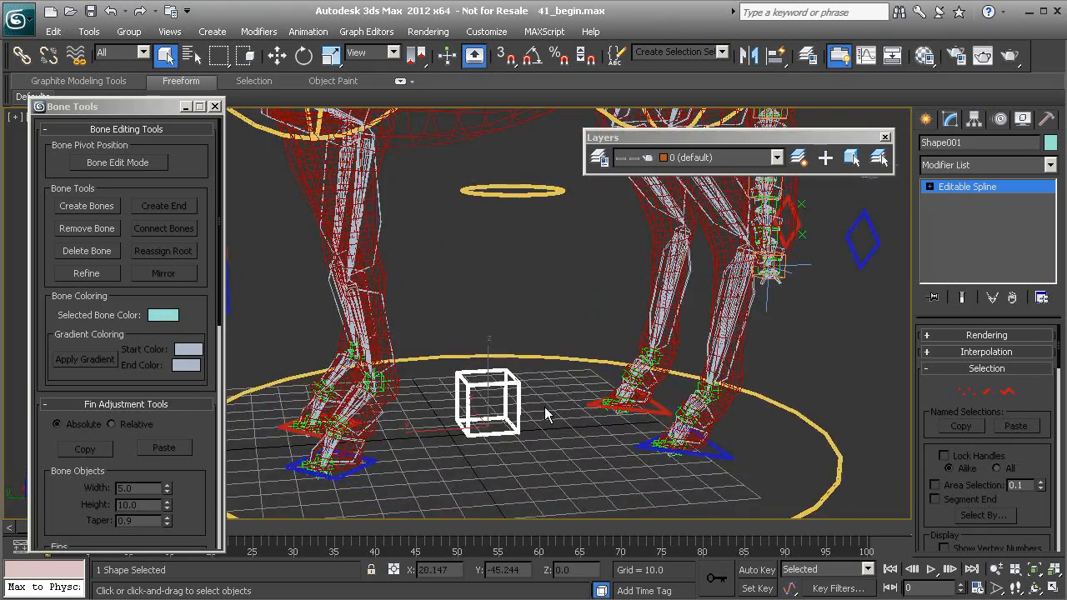
pyautogui.click(975, 120)
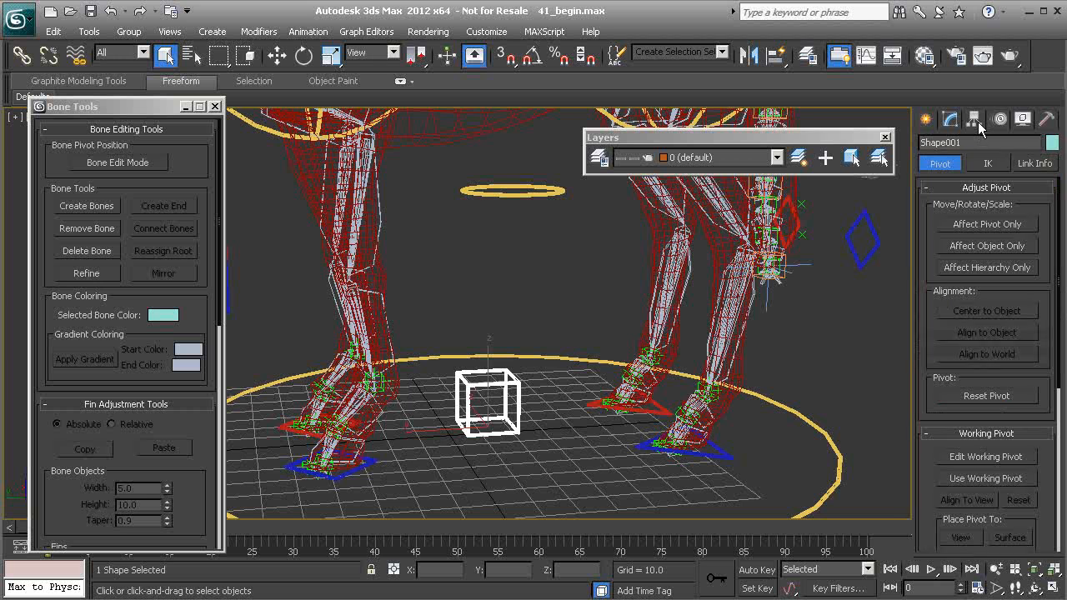
pyautogui.click(991, 226)
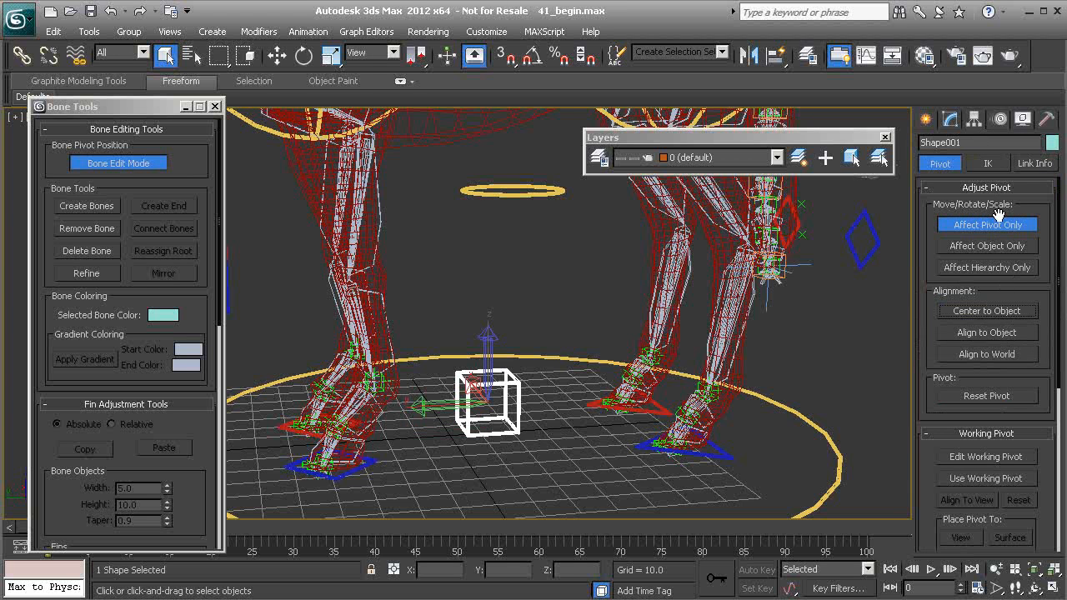
pyautogui.click(993, 224)
# Align the cube spline to the helper at the base of the tail.
pyautogui.keyDown('alt'); pyautogui.moveTo(617, 329); pyautogui.dragTo(593, 316, button='middle'); pyautogui.keyUp('alt')
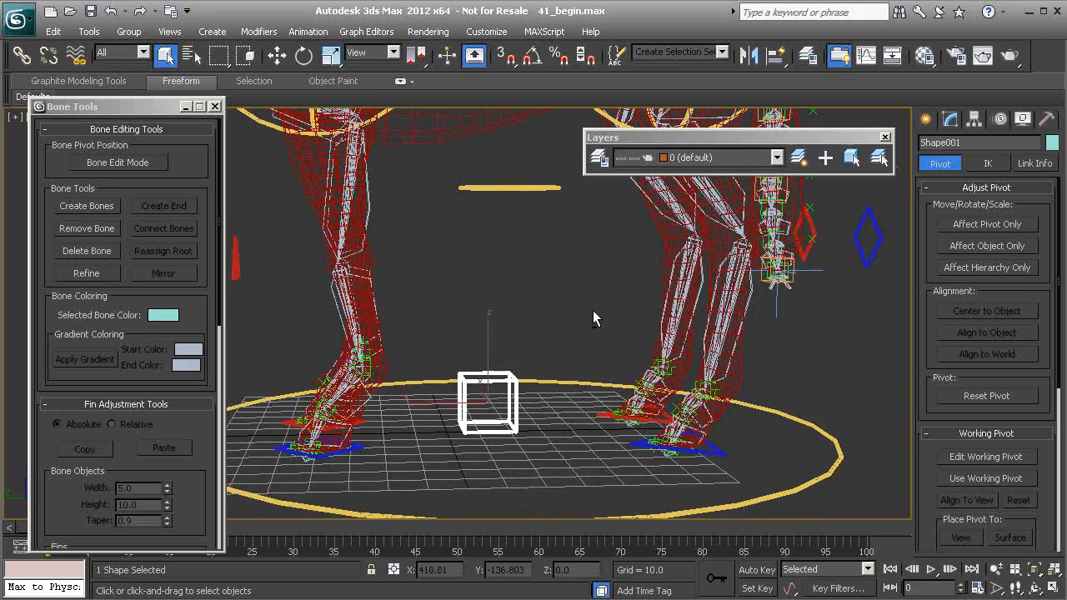
pyautogui.keyDown('alt'); pyautogui.moveTo(608, 280); pyautogui.dragTo(578, 364, button='middle'); pyautogui.keyUp('alt')
pyautogui.keyDown('alt'); pyautogui.moveTo(584, 313); pyautogui.dragTo(500, 453, button='middle'); pyautogui.keyUp('alt')
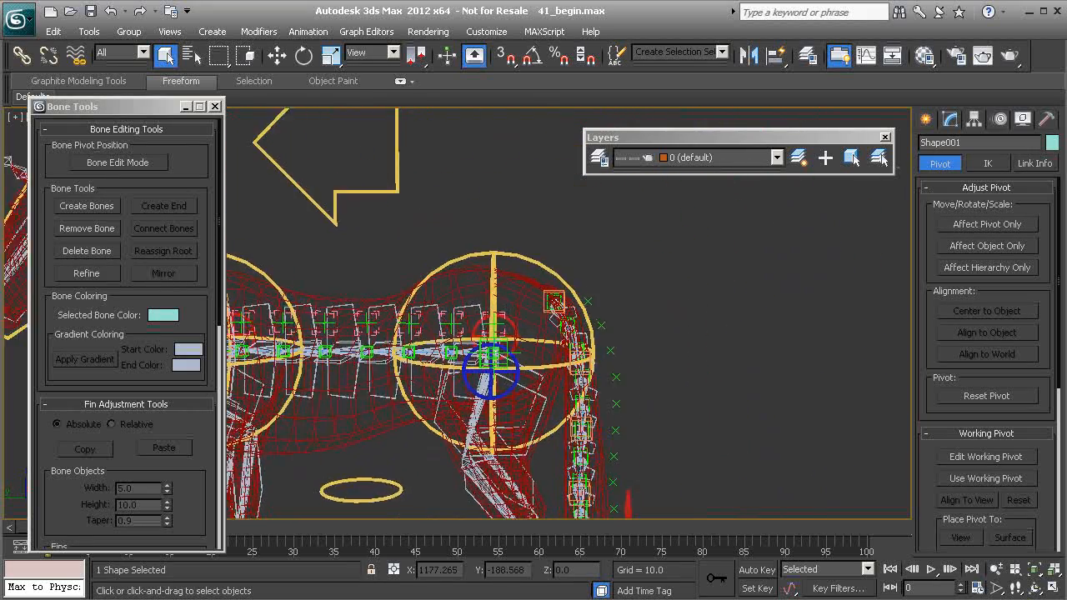
pyautogui.scroll(4, 617, 226)
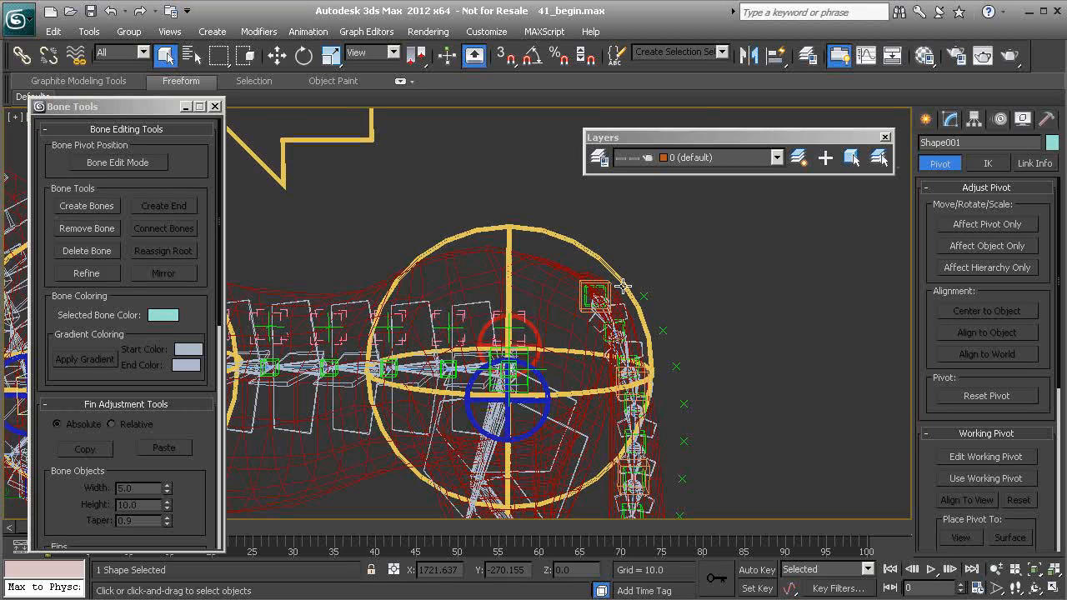
pyautogui.hotkey('alt', 'a')
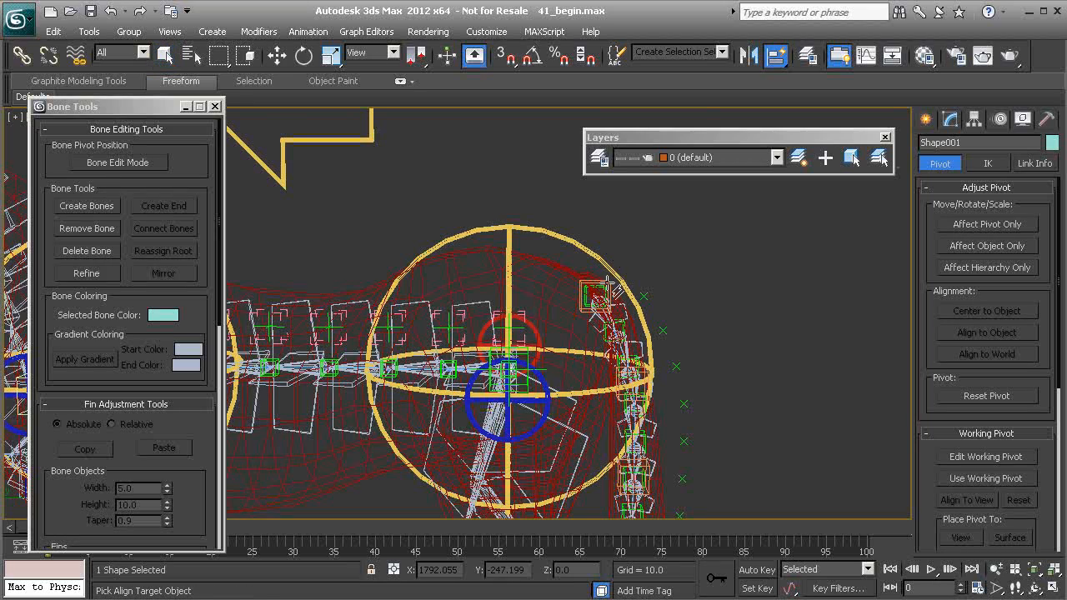
pyautogui.click(611, 288)
pyautogui.keyDown('alt'); pyautogui.moveTo(613, 292); pyautogui.dragTo(625, 335, button='middle'); pyautogui.keyUp('alt')
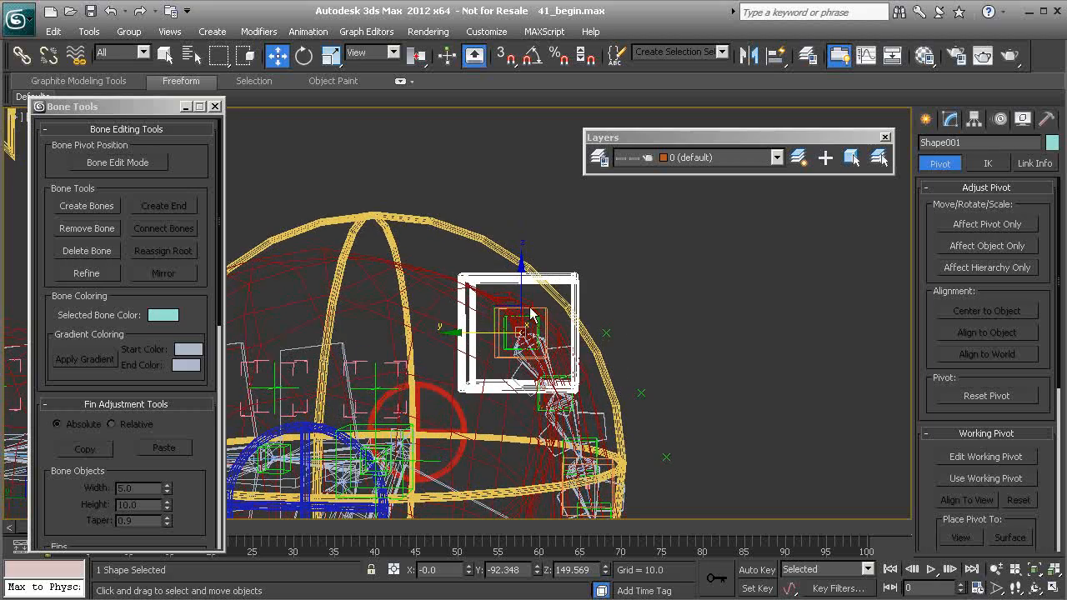
# Scale all vertices of the cube spline down uniformly around their common centre to about the size of the orange tail-base box.
pyautogui.click(949, 120)
pyautogui.moveTo(693, 310); pyautogui.dragTo(686, 269, button='middle')
pyautogui.scroll(2, 730, 282)
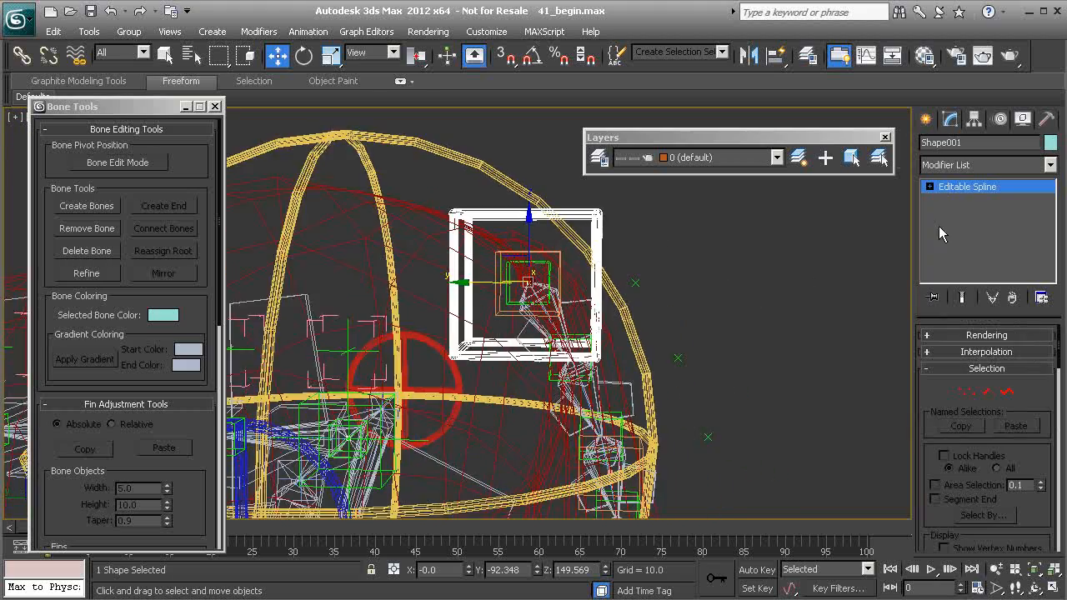
pyautogui.press('1')
pyautogui.moveTo(749, 422); pyautogui.dragTo(366, 123)
pyautogui.moveTo(531, 230); pyautogui.dragTo(541, 233, button='middle')
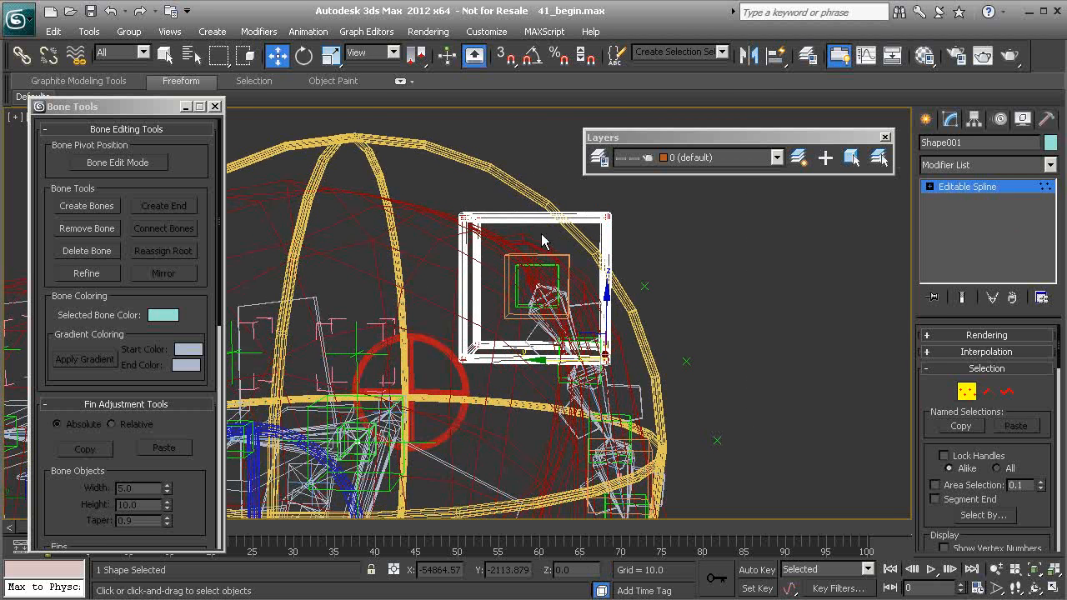
pyautogui.press('r')
pyautogui.click(419, 58)
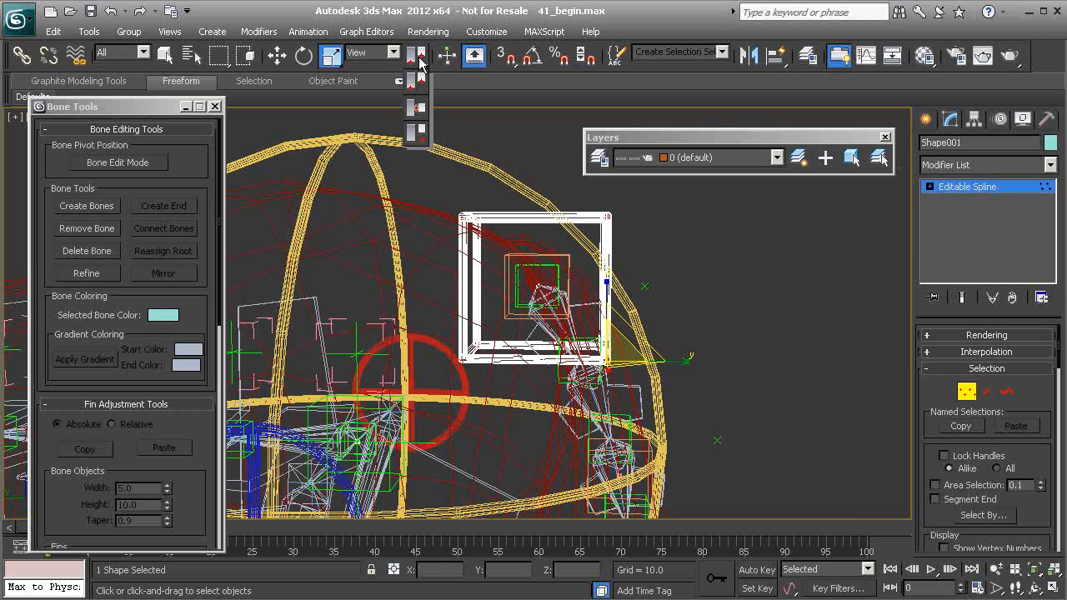
pyautogui.click(421, 131)
pyautogui.moveTo(548, 265); pyautogui.dragTo(404, 426)
pyautogui.moveTo(583, 311)
pyautogui.keyDown('alt'); pyautogui.mouseDown(button='middle')
pyautogui.moveTo(485, 314)
pyautogui.moveTo(576, 309)
pyautogui.mouseUp(button='middle'); pyautogui.keyUp('alt')
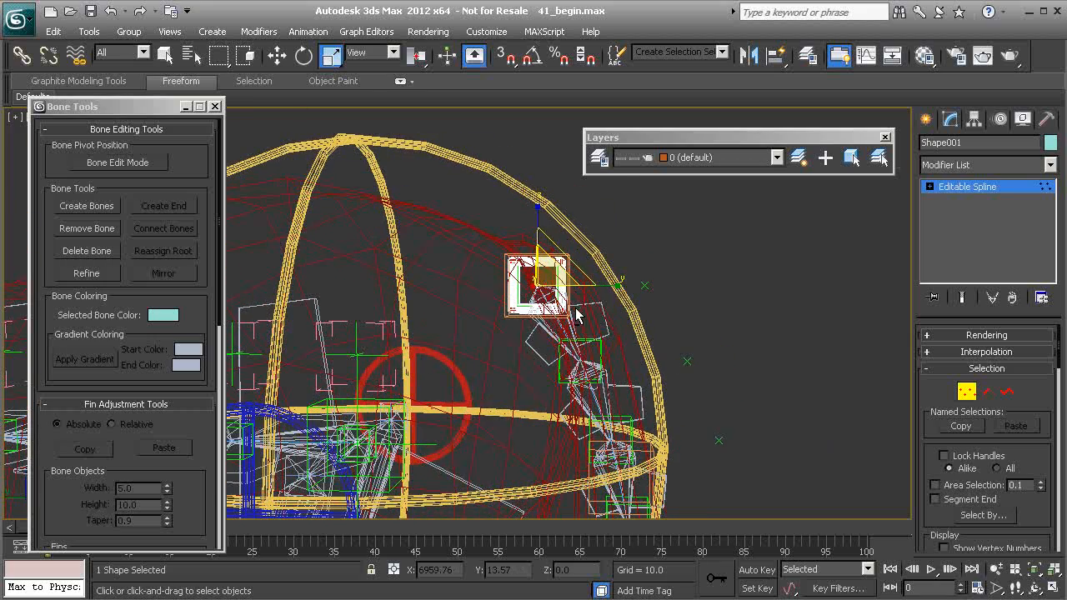
pyautogui.click(985, 191)
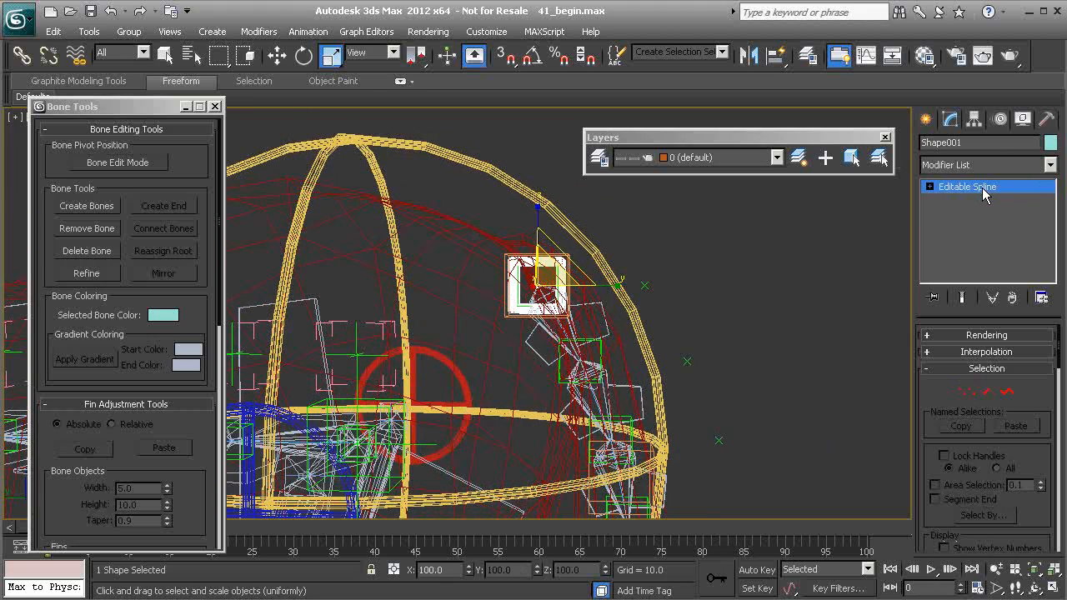
# Move only the cube spline's geometry behind and slightly above the tail base, leaving its pivot in place.
pyautogui.click(977, 120)
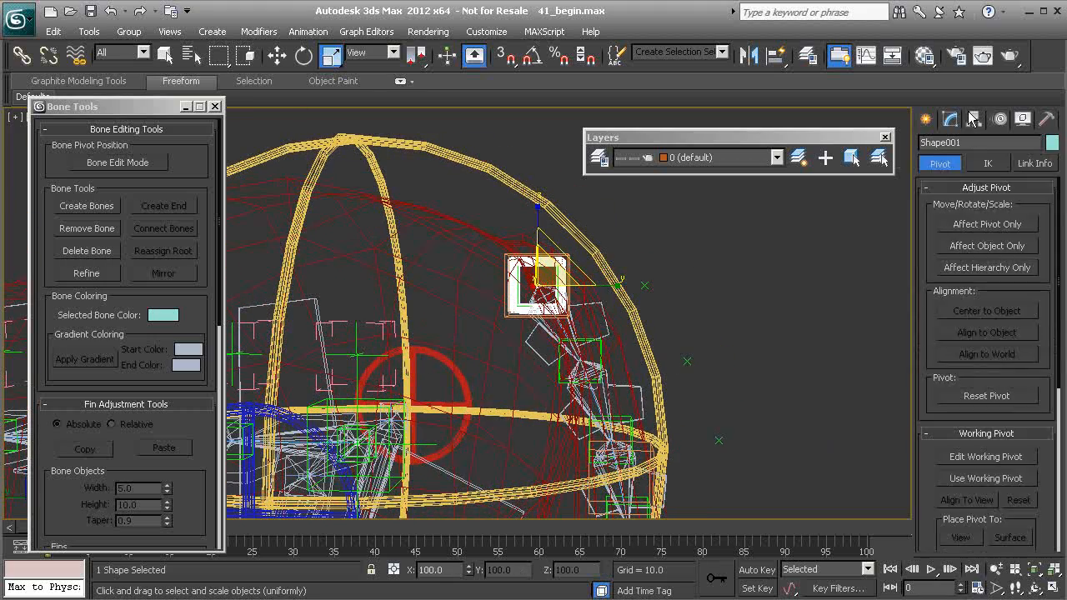
pyautogui.click(979, 245)
pyautogui.keyDown('alt'); pyautogui.moveTo(646, 291); pyautogui.dragTo(627, 267, button='middle'); pyautogui.keyUp('alt')
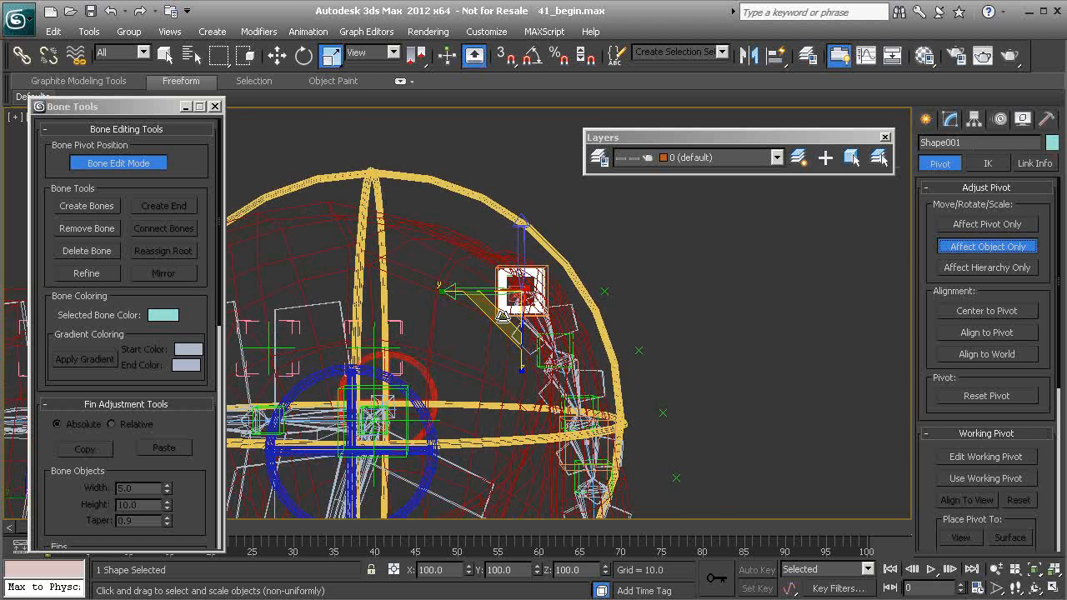
pyautogui.press('w')
pyautogui.keyDown('alt'); pyautogui.moveTo(504, 310); pyautogui.dragTo(497, 272, button='middle'); pyautogui.keyUp('alt')
pyautogui.moveTo(491, 263); pyautogui.dragTo(630, 216)
pyautogui.keyDown('alt'); pyautogui.moveTo(652, 291); pyautogui.dragTo(620, 283, button='middle'); pyautogui.keyUp('alt')
pyautogui.moveTo(500, 262); pyautogui.dragTo(510, 274)
# Deselect the cube spline and switch the viewport from wireframe to shaded display around the tail base.
pyautogui.moveTo(742, 324)
pyautogui.keyDown('alt'); pyautogui.mouseDown(button='middle')
pyautogui.moveTo(661, 339)
pyautogui.moveTo(717, 330)
pyautogui.mouseUp(button='middle'); pyautogui.keyUp('alt')
pyautogui.click(730, 323)
pyautogui.press('F3')
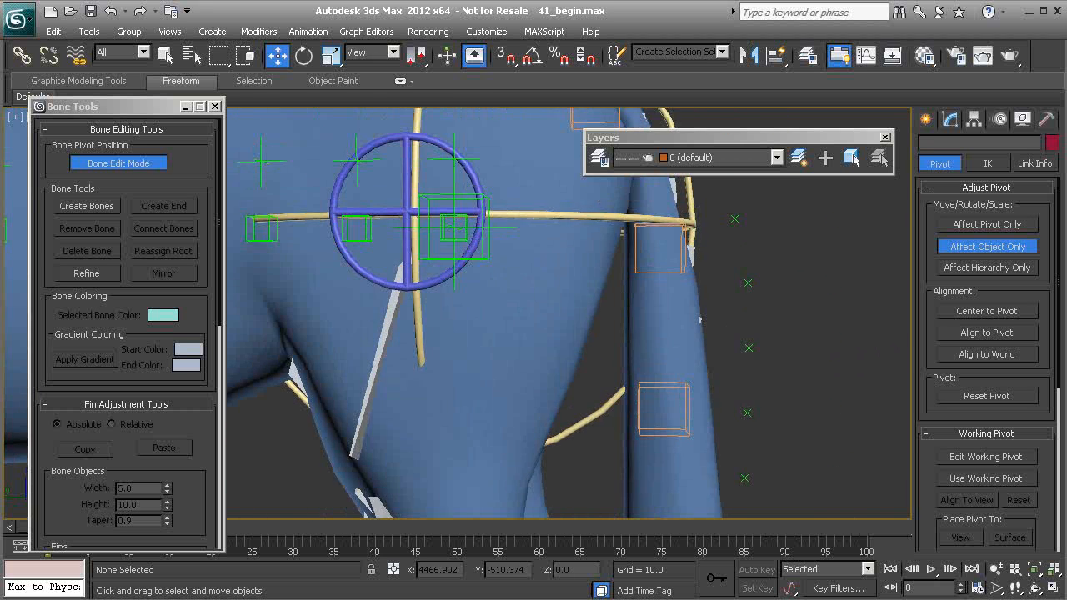
pyautogui.scroll(-3, 710, 334)
pyautogui.moveTo(696, 223); pyautogui.dragTo(671, 297, button='middle')
# Reselect the cube spline, end the object-only adjustment and rename the shape Cs_Tail_A01.
pyautogui.click(595, 241)
pyautogui.keyDown('alt'); pyautogui.moveTo(595, 241); pyautogui.dragTo(673, 301, button='middle'); pyautogui.keyUp('alt')
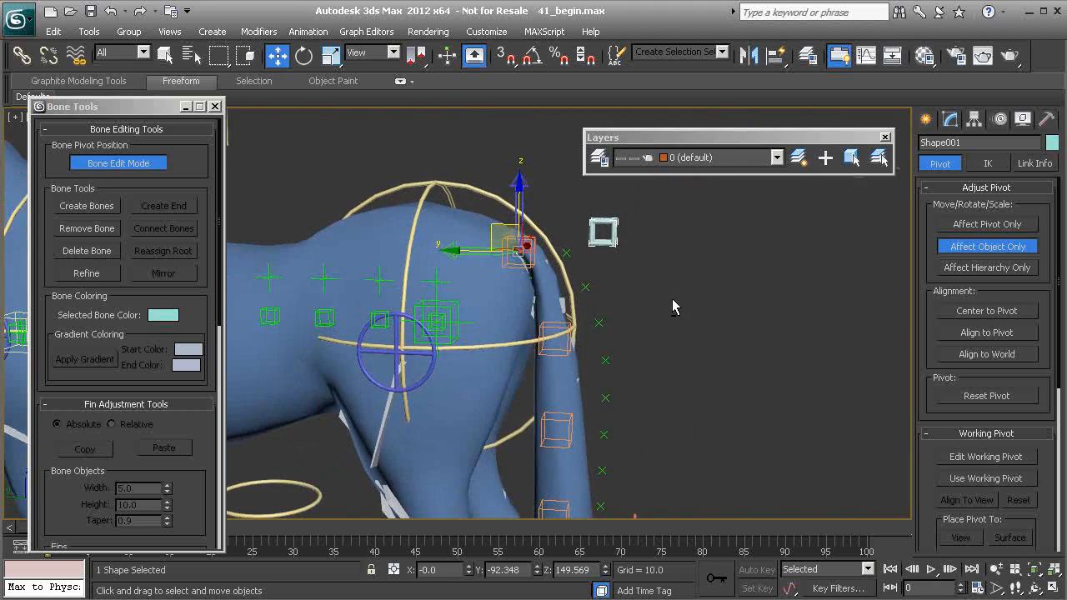
pyautogui.click(1005, 249)
pyautogui.click(982, 142)
pyautogui.write('V')
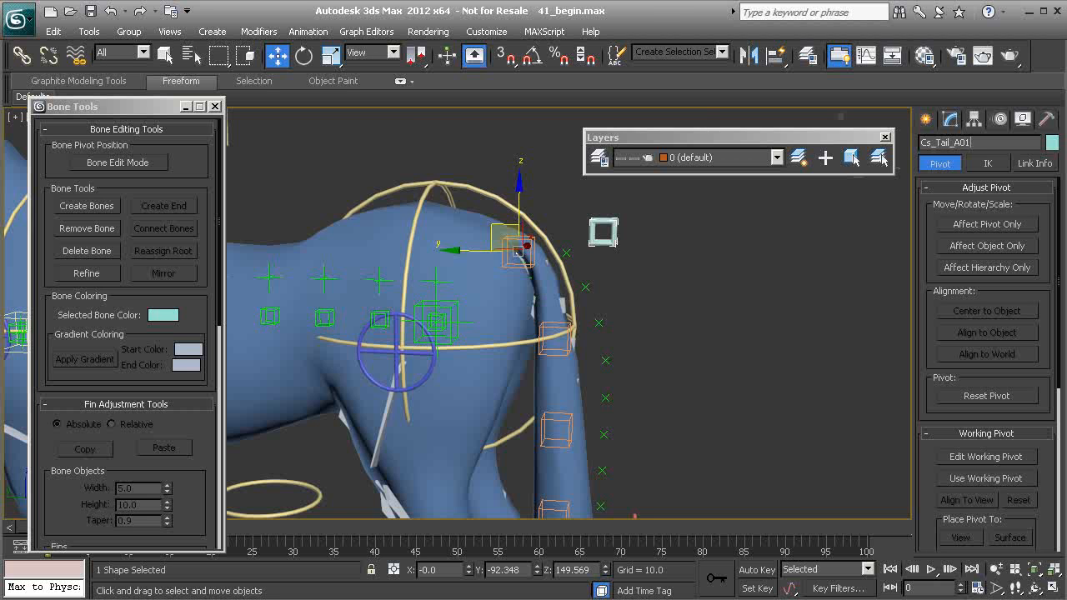
# Choose the controls layer in the layer manager and set the object colour of Cs_Tail_A01 to golden yellow.
pyautogui.moveTo(634, 275); pyautogui.dragTo(609, 288, button='middle')
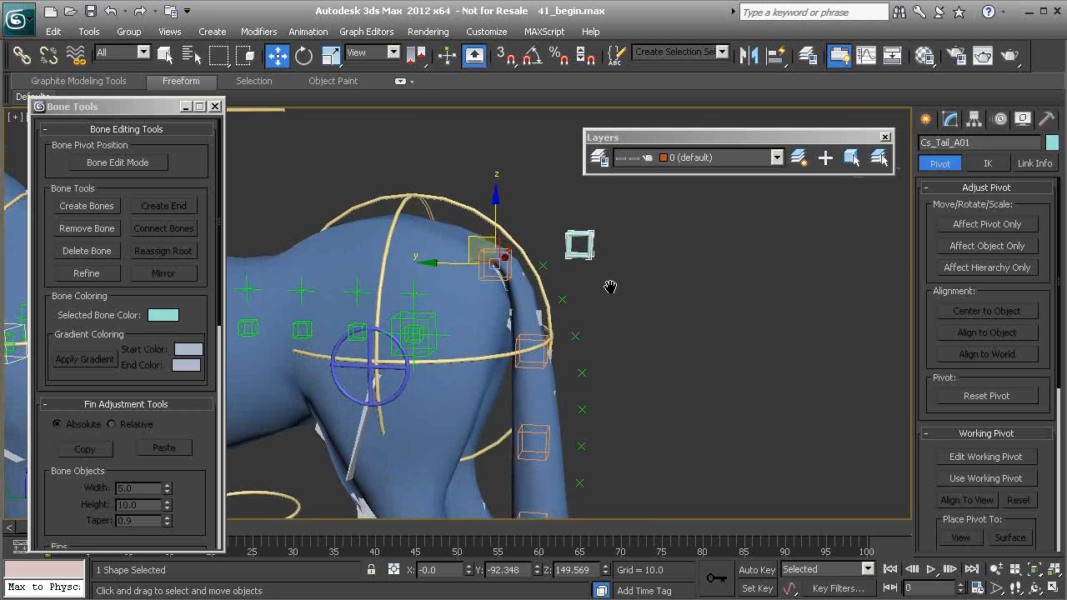
pyautogui.click(599, 158)
pyautogui.click(570, 186)
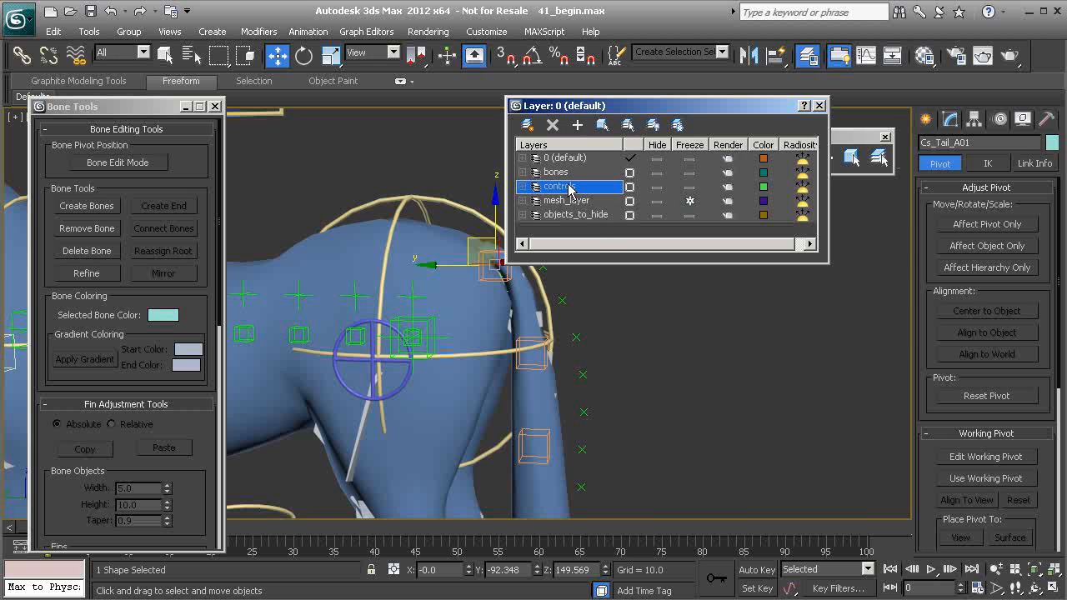
pyautogui.click(819, 106)
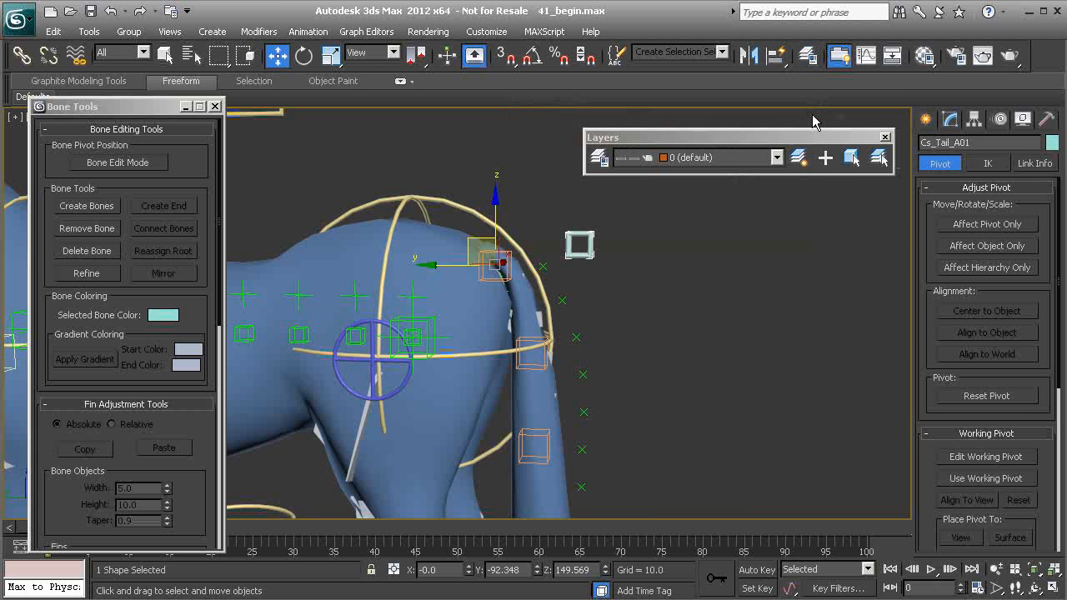
pyautogui.click(1054, 143)
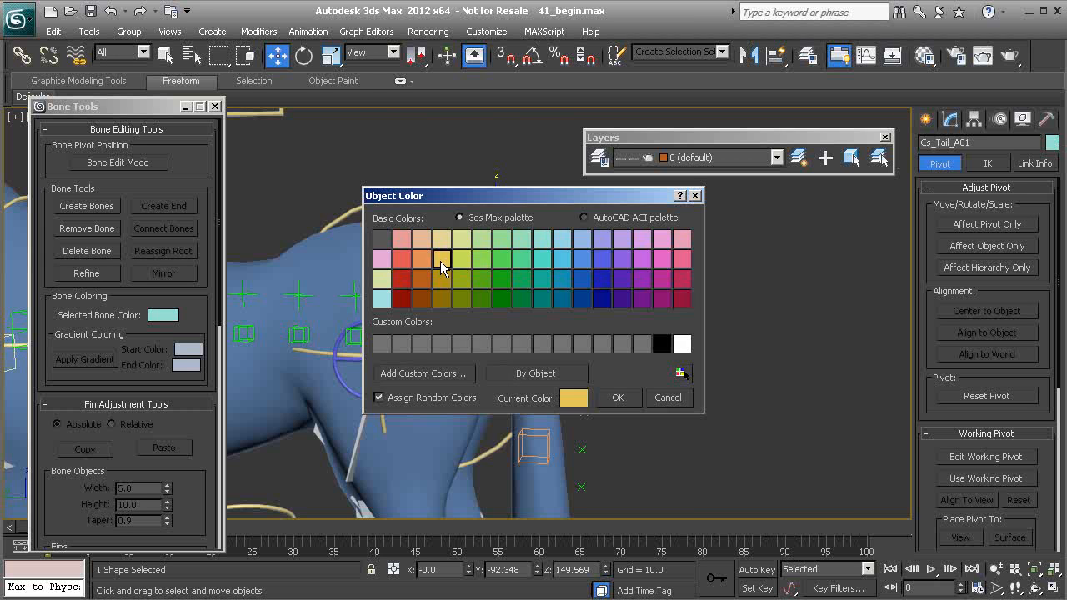
pyautogui.click(615, 400)
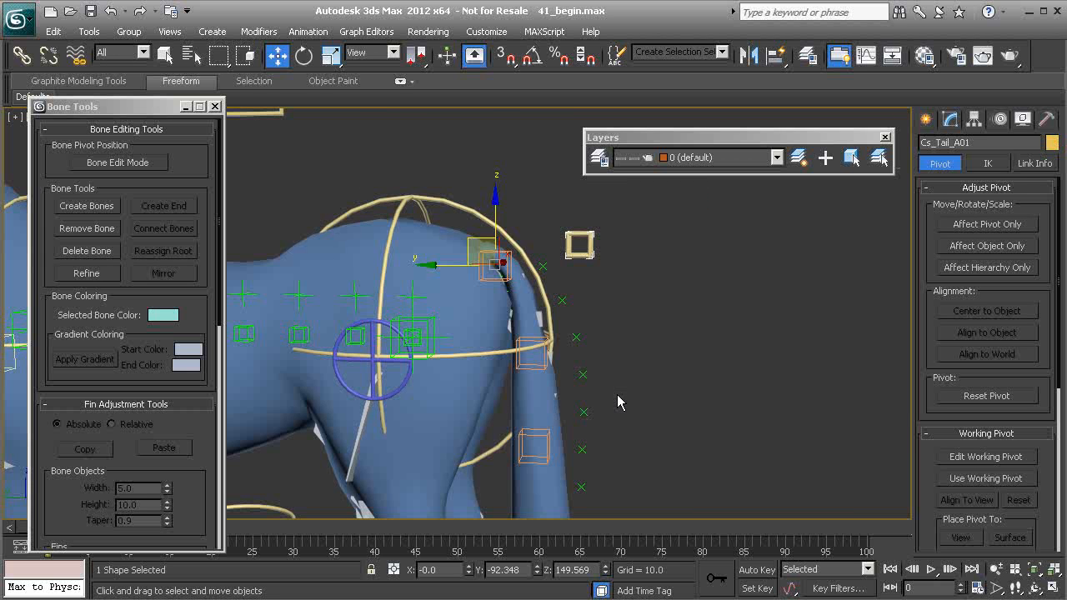
# Switch the viewport to wireframe around the tail and clone Cs_Tail_A01 in place as an independent copy.
pyautogui.moveTo(565, 336); pyautogui.dragTo(542, 297, button='middle')
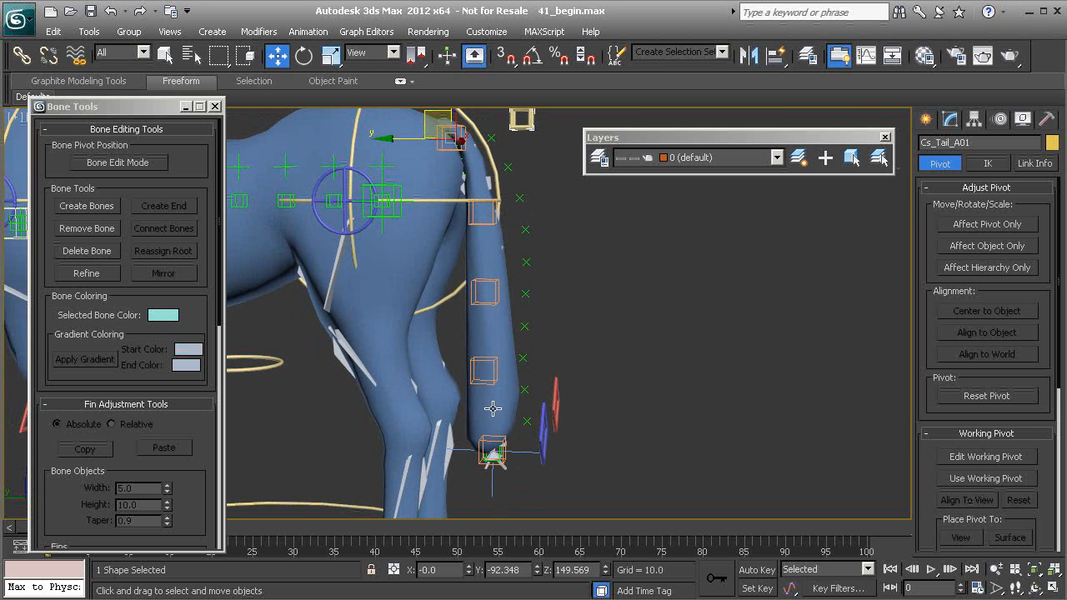
pyautogui.moveTo(555, 291); pyautogui.dragTo(515, 344, button='middle')
pyautogui.scroll(3, 514, 342)
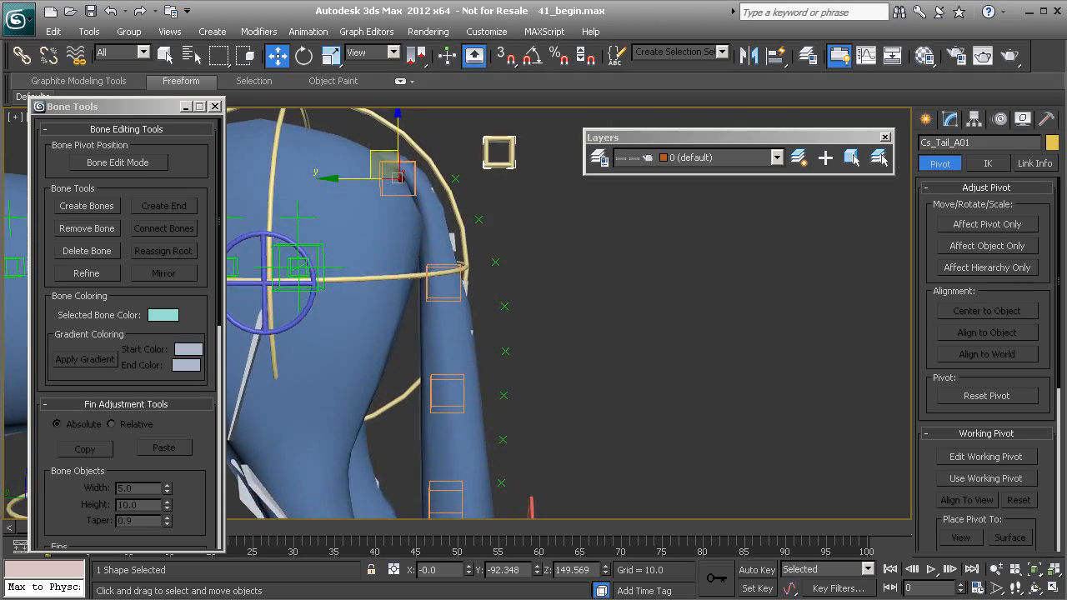
pyautogui.press('F3')
pyautogui.moveTo(521, 273); pyautogui.dragTo(530, 339, button='middle')
pyautogui.scroll(3, 534, 346)
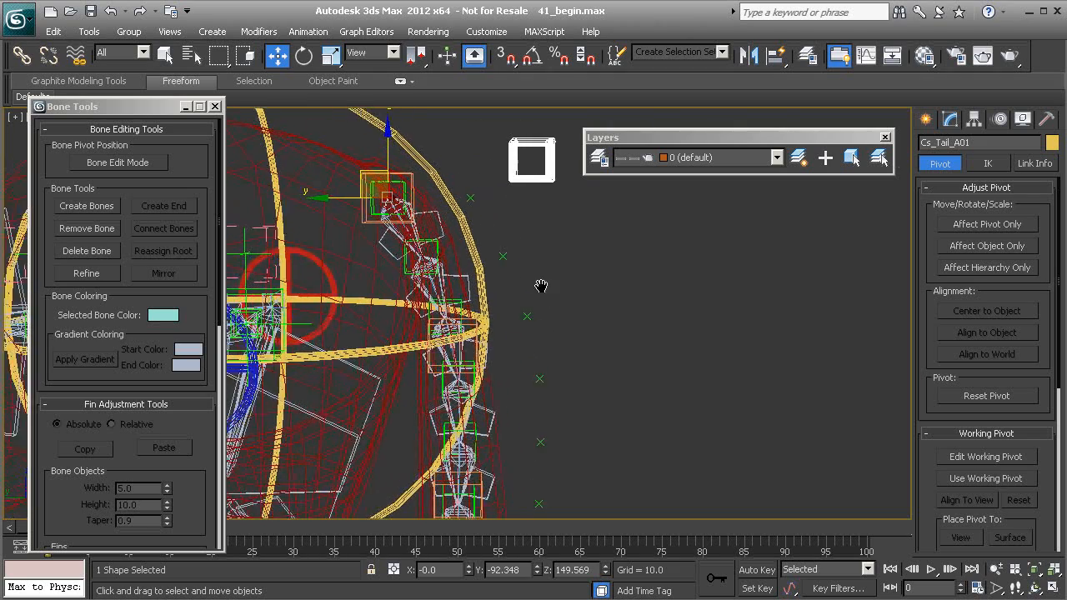
pyautogui.moveTo(541, 288); pyautogui.dragTo(529, 285, button='middle')
pyautogui.hotkey('ctrl', 'v')
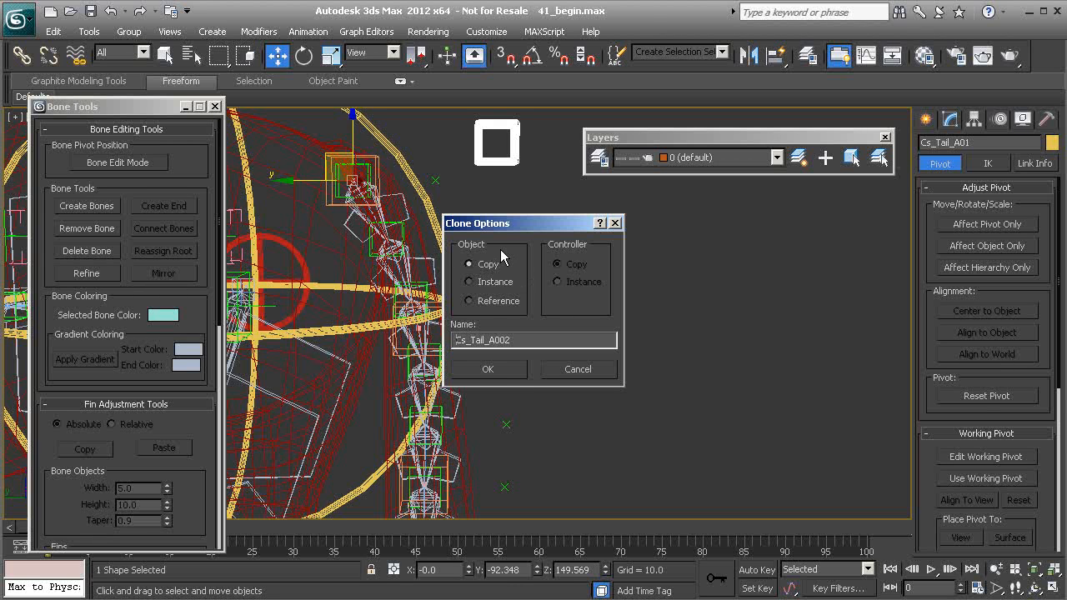
pyautogui.click(498, 369)
# Check that Pivot is ticked in the grid and snap settings and turn on 3D snapping.
pyautogui.moveTo(523, 319)
pyautogui.mouseDown(button='middle')
pyautogui.moveTo(524, 295)
pyautogui.moveTo(526, 306)
pyautogui.mouseUp(button='middle')
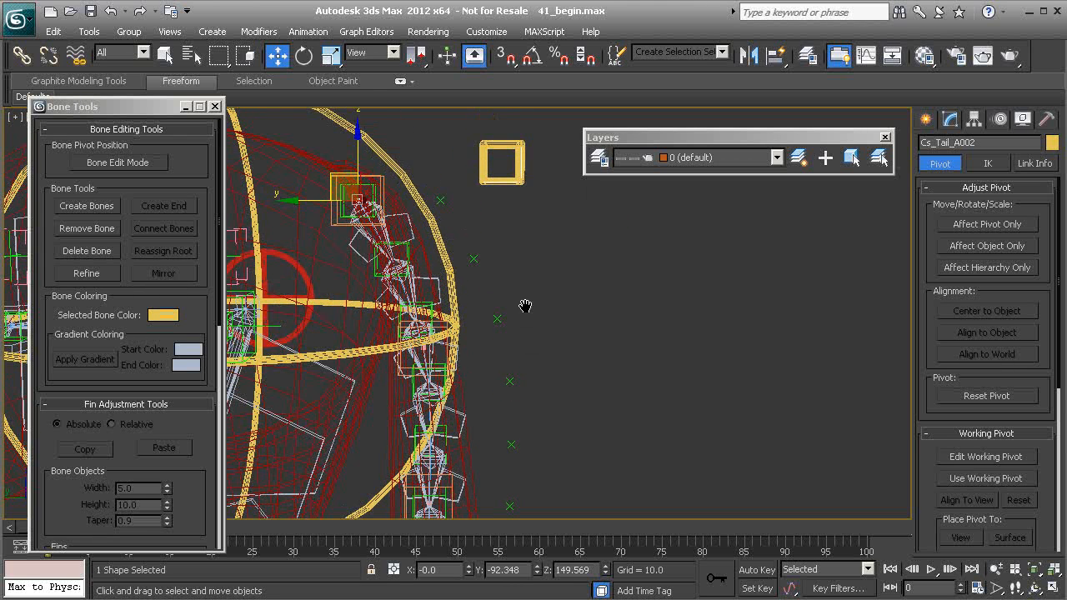
pyautogui.rightClick(508, 58)
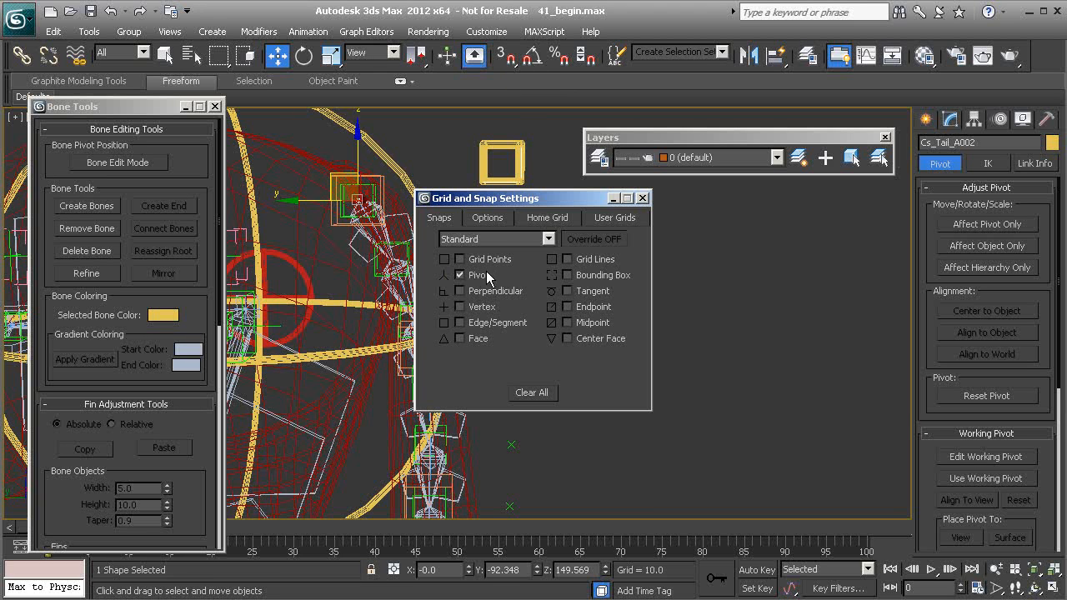
pyautogui.click(642, 202)
pyautogui.moveTo(561, 359); pyautogui.dragTo(553, 325, button='middle')
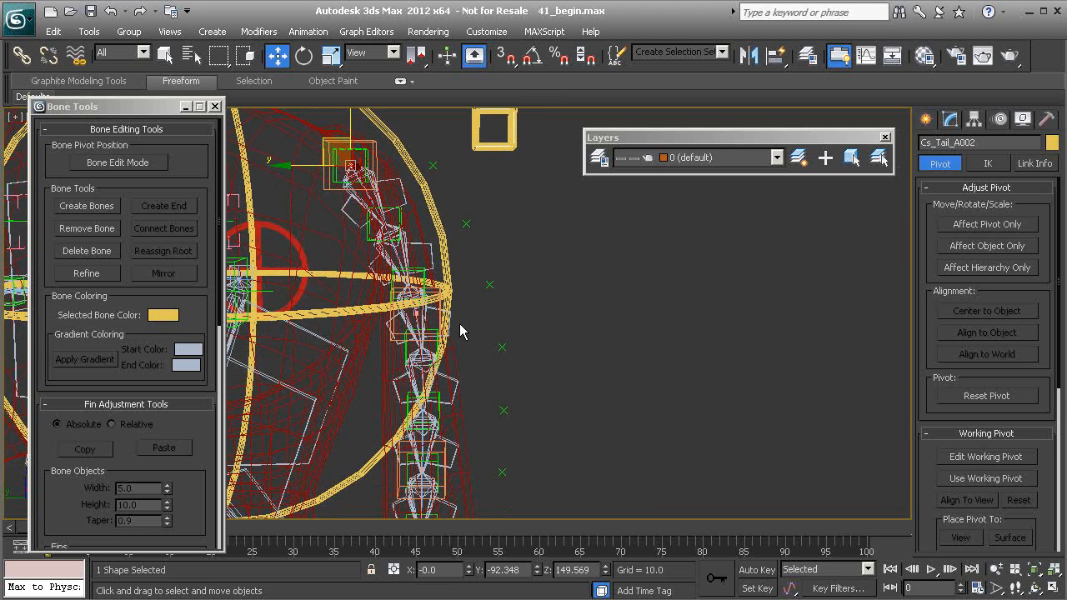
pyautogui.press('s')
# Snap the copied cube control's pivot onto the pivot of the second orange tail box, PtSpl_Tail_B01.
pyautogui.keyDown('alt'); pyautogui.moveTo(495, 301); pyautogui.dragTo(479, 272, button='middle'); pyautogui.keyUp('alt')
pyautogui.scroll(-1, 423, 214)
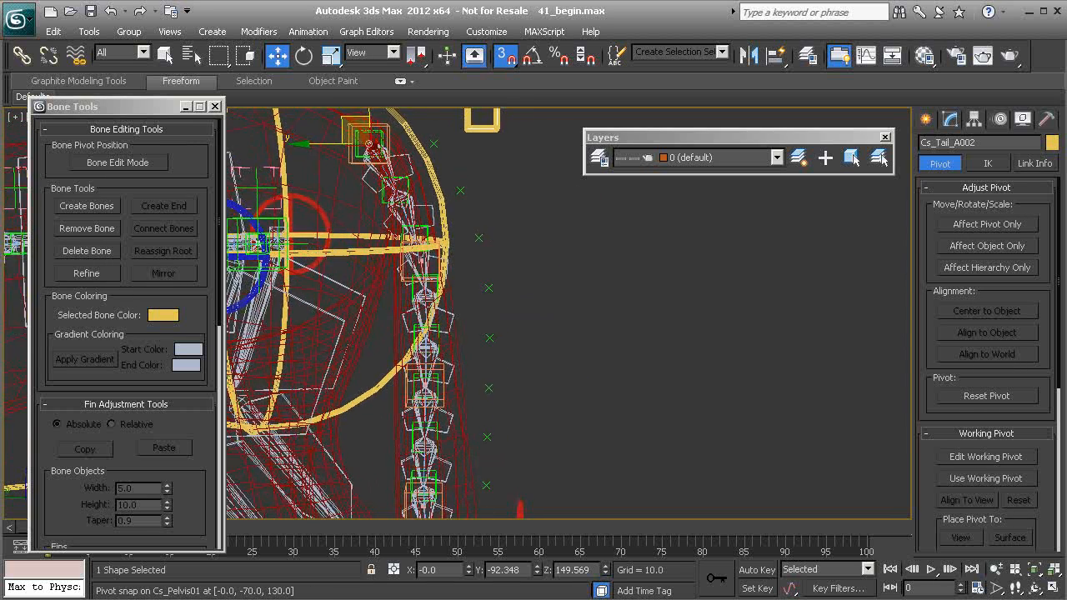
pyautogui.moveTo(372, 144); pyautogui.dragTo(416, 267)
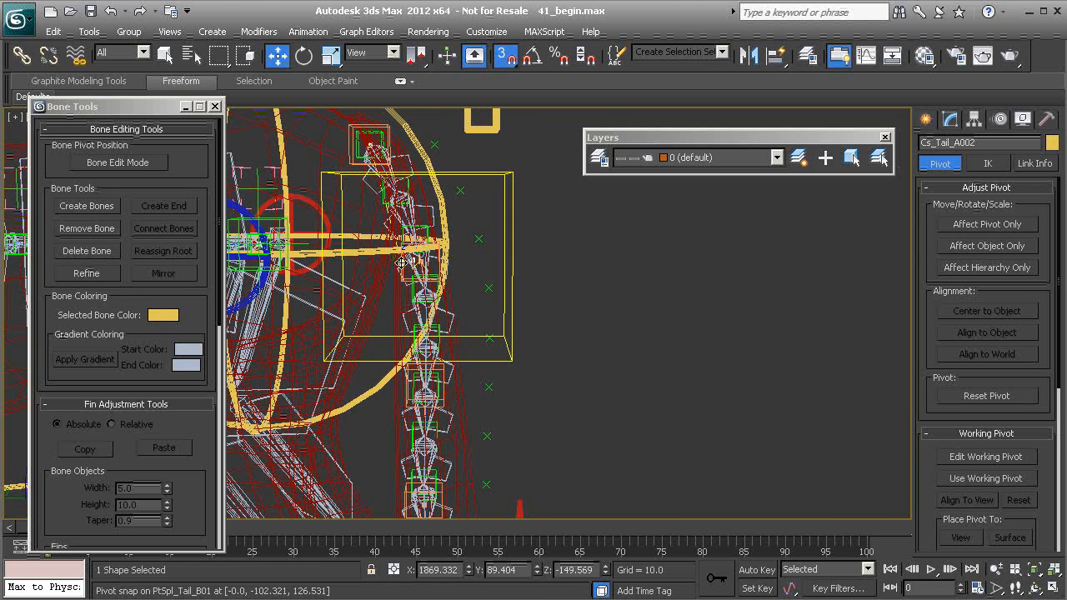
pyautogui.moveTo(406, 262); pyautogui.dragTo(417, 262)
# Clone the second tail control as a copy and snap its pivot onto the third orange tail box.
pyautogui.moveTo(510, 313)
pyautogui.keyDown('alt'); pyautogui.mouseDown(button='middle')
pyautogui.moveTo(469, 322)
pyautogui.moveTo(497, 310)
pyautogui.moveTo(489, 333)
pyautogui.moveTo(503, 309)
pyautogui.mouseUp(button='middle'); pyautogui.keyUp('alt')
pyautogui.hotkey('ctrl', 'v')
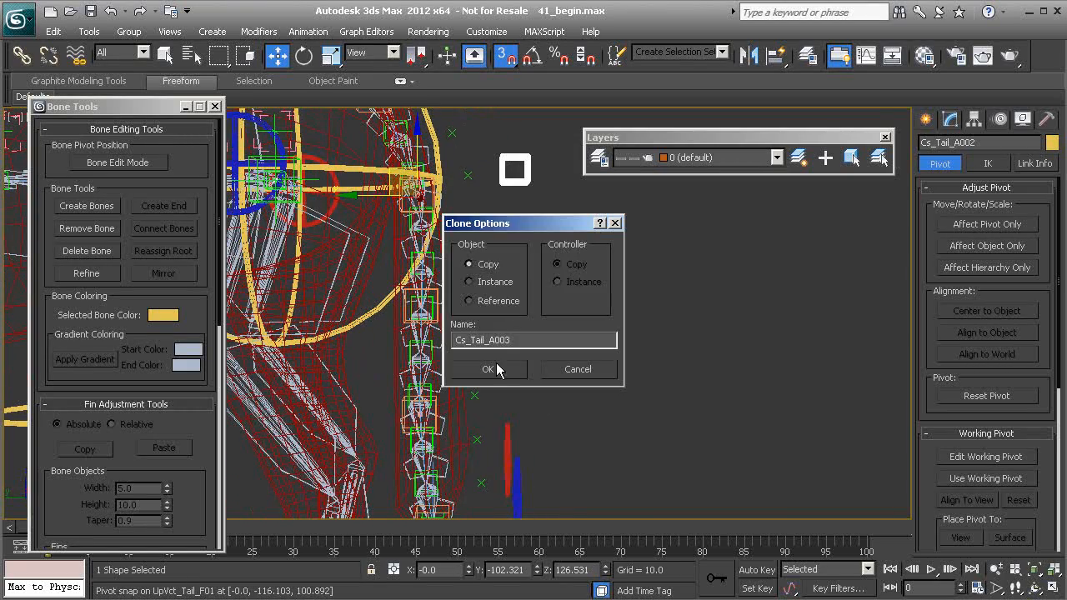
pyautogui.click(491, 370)
pyautogui.moveTo(414, 191); pyautogui.dragTo(421, 310)
# Clone the third tail control as a copy and align it to the fourth orange tail box.
pyautogui.keyDown('alt'); pyautogui.moveTo(569, 340); pyautogui.dragTo(533, 277, button='middle'); pyautogui.keyUp('alt')
pyautogui.moveTo(486, 329)
pyautogui.keyDown('shift'); pyautogui.mouseDown()
pyautogui.moveTo(499, 333)
pyautogui.moveTo(499, 318)
pyautogui.mouseUp(); pyautogui.keyUp('shift')
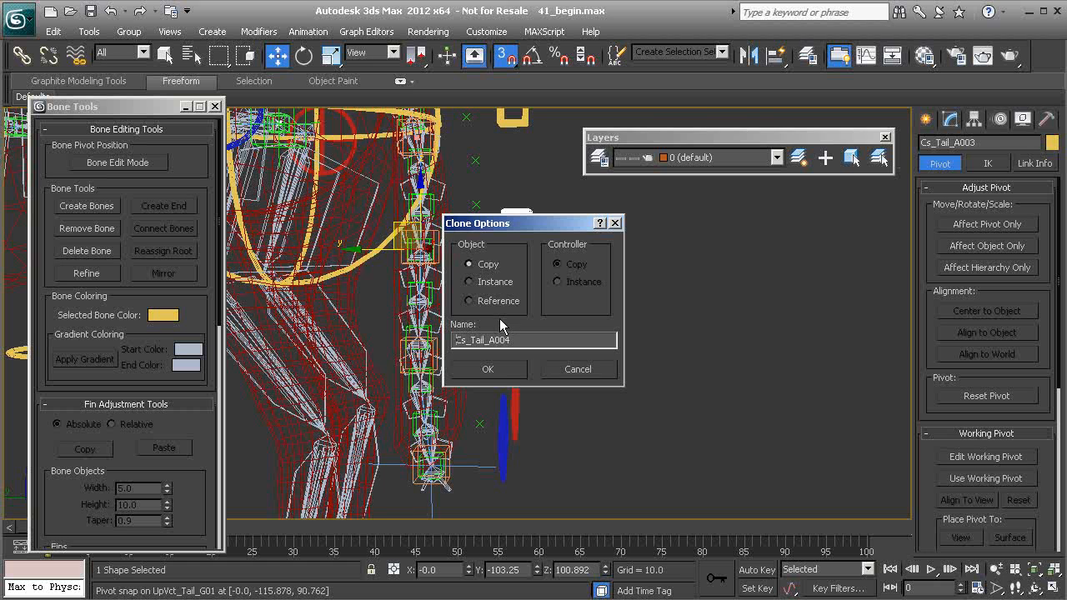
pyautogui.click(499, 370)
pyautogui.hotkey('alt', 'a')
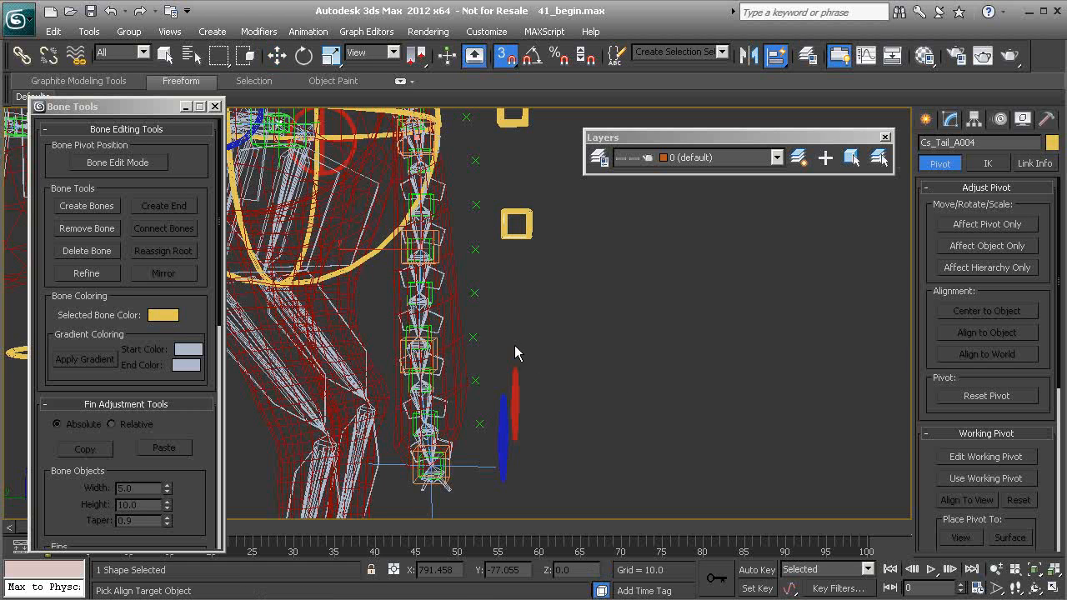
pyautogui.click(438, 345)
# Clone the fourth tail control as a copy and align it to the orange box at the tail tip.
pyautogui.moveTo(493, 393); pyautogui.dragTo(507, 257, button='middle')
pyautogui.scroll(1, 502, 343)
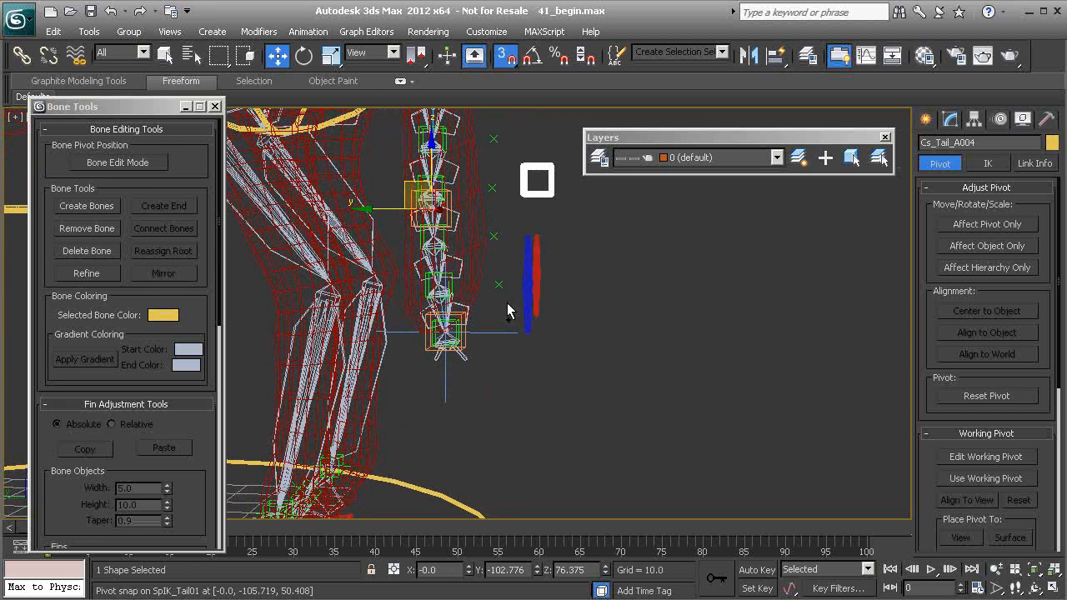
pyautogui.hotkey('ctrl', 'v')
pyautogui.click(504, 369)
pyautogui.hotkey('alt', 'a')
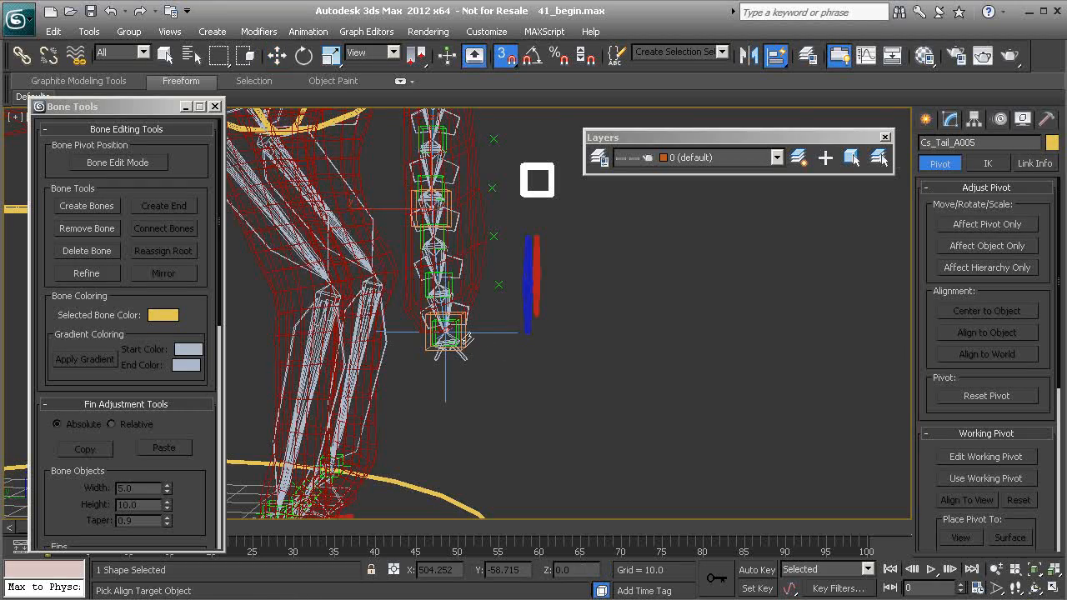
pyautogui.click(466, 341)
# Turn off snapping and rename the second cube control down the tail as Cs_Tail_B01.
pyautogui.moveTo(516, 278); pyautogui.dragTo(519, 362, button='middle')
pyautogui.scroll(-2, 520, 362)
pyautogui.scroll(-1, 523, 333)
pyautogui.moveTo(535, 228); pyautogui.dragTo(512, 313, button='middle')
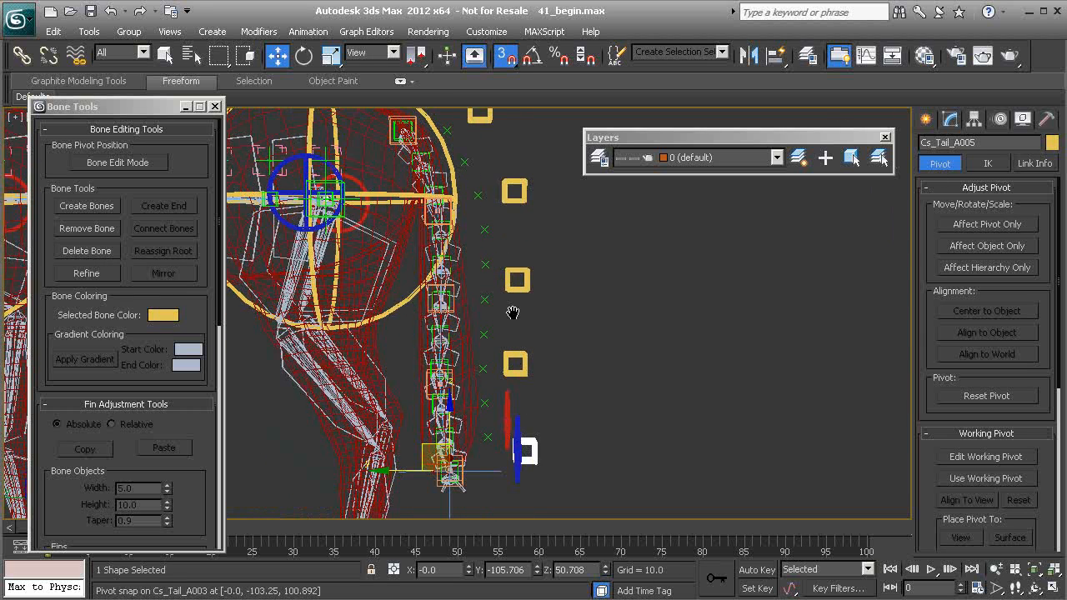
pyautogui.press('s')
pyautogui.click(521, 198)
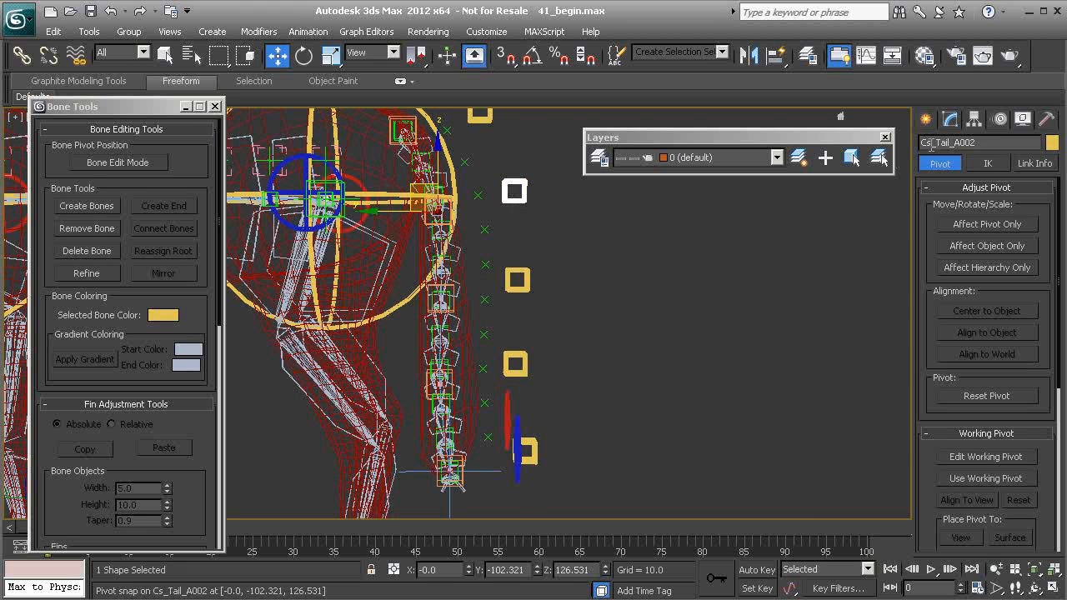
pyautogui.moveTo(954, 143); pyautogui.dragTo(996, 142)
pyautogui.write('B01')
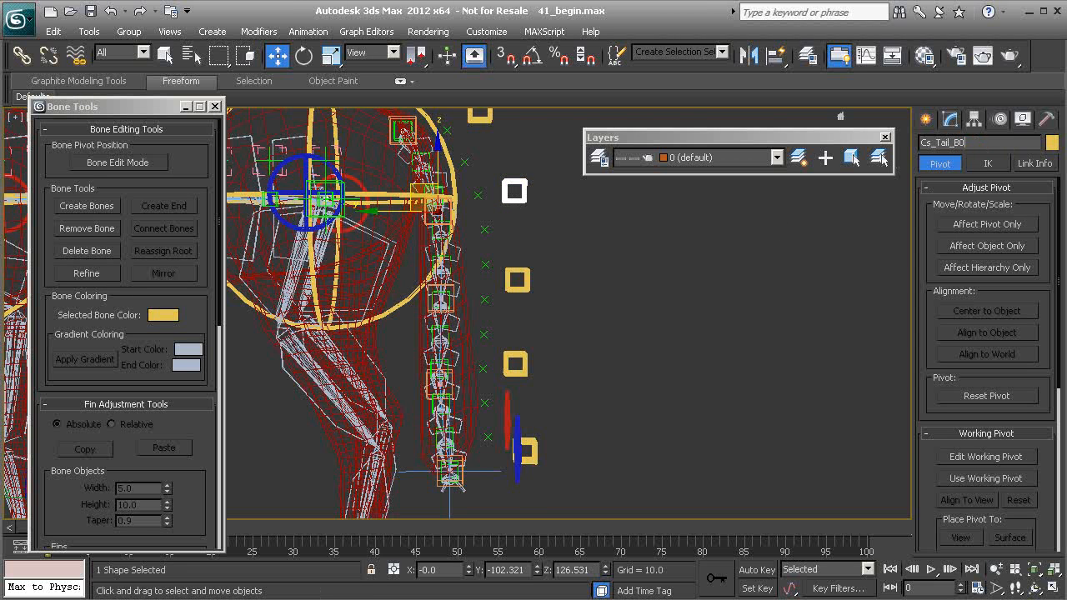
# Rename the third cube control as Cs_Tail_C01 and the fourth as Cs_Tail_D01.
pyautogui.click(525, 274)
pyautogui.moveTo(955, 143); pyautogui.dragTo(990, 142)
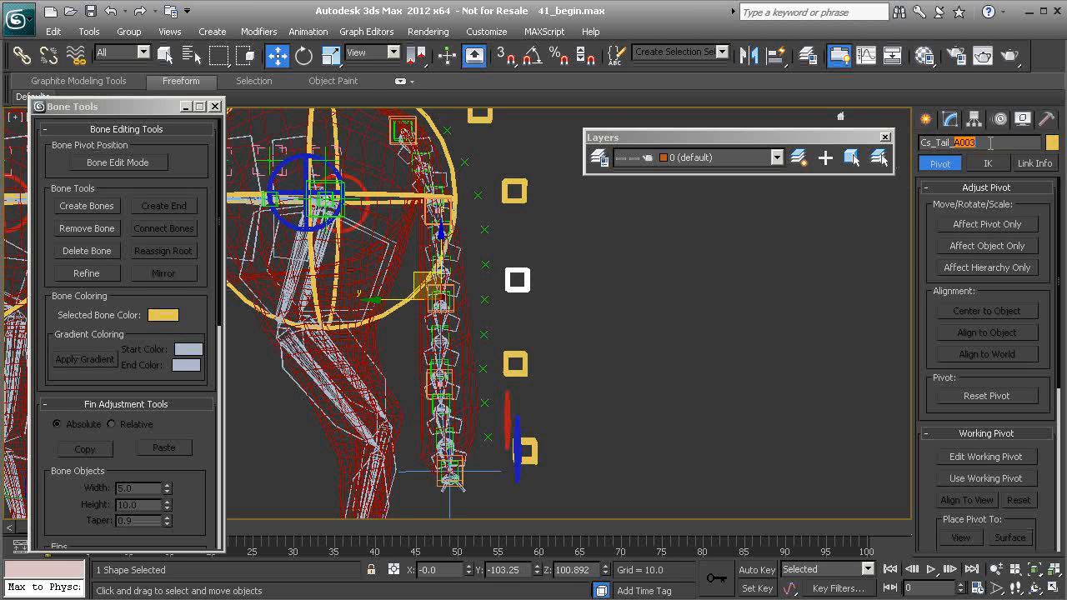
pyautogui.write('C01')
pyautogui.moveTo(516, 366); pyautogui.dragTo(516, 334, button='middle')
pyautogui.click(526, 325)
pyautogui.moveTo(955, 143); pyautogui.dragTo(994, 142)
pyautogui.write('D01')
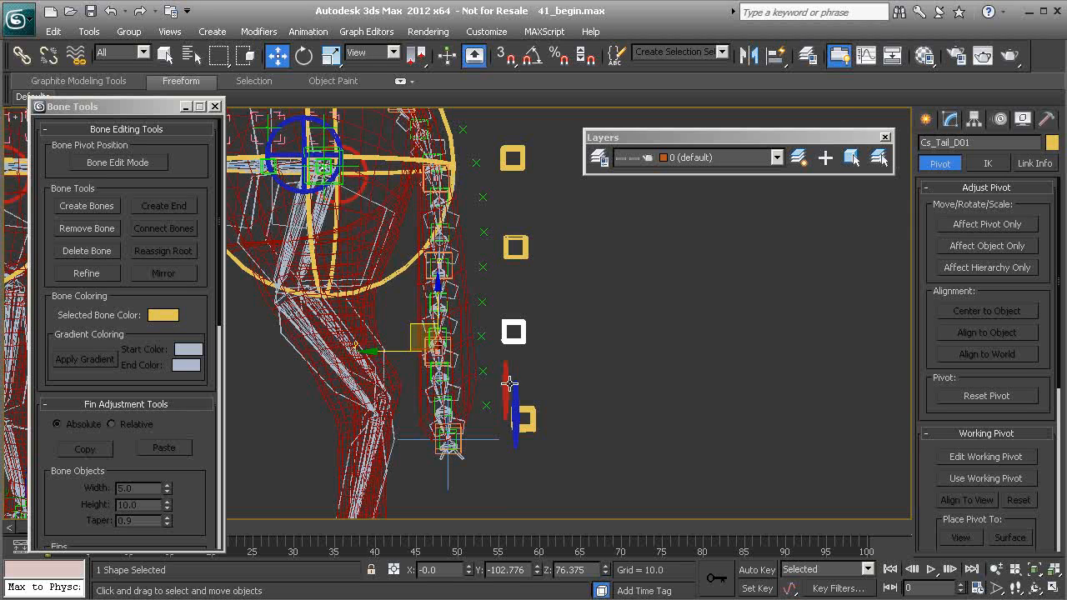
# Rename the lowest cube control, at the tail tip, as Cs_Tail_E01.
pyautogui.click(530, 413)
pyautogui.moveTo(955, 142); pyautogui.dragTo(993, 143)
pyautogui.write('E')
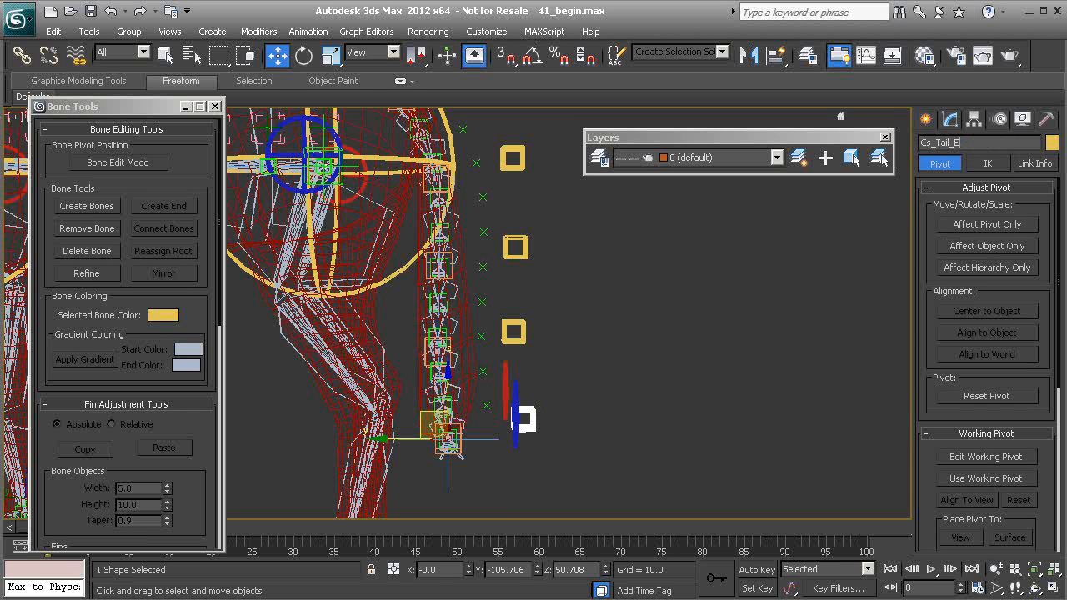
# Select the tail controls one by one from the tip up to the base to check their names and pivots.
pyautogui.keyDown('alt'); pyautogui.moveTo(511, 313); pyautogui.dragTo(519, 335, button='middle'); pyautogui.keyUp('alt')
pyautogui.keyDown('alt'); pyautogui.moveTo(548, 235); pyautogui.dragTo(569, 324, button='middle'); pyautogui.keyUp('alt')
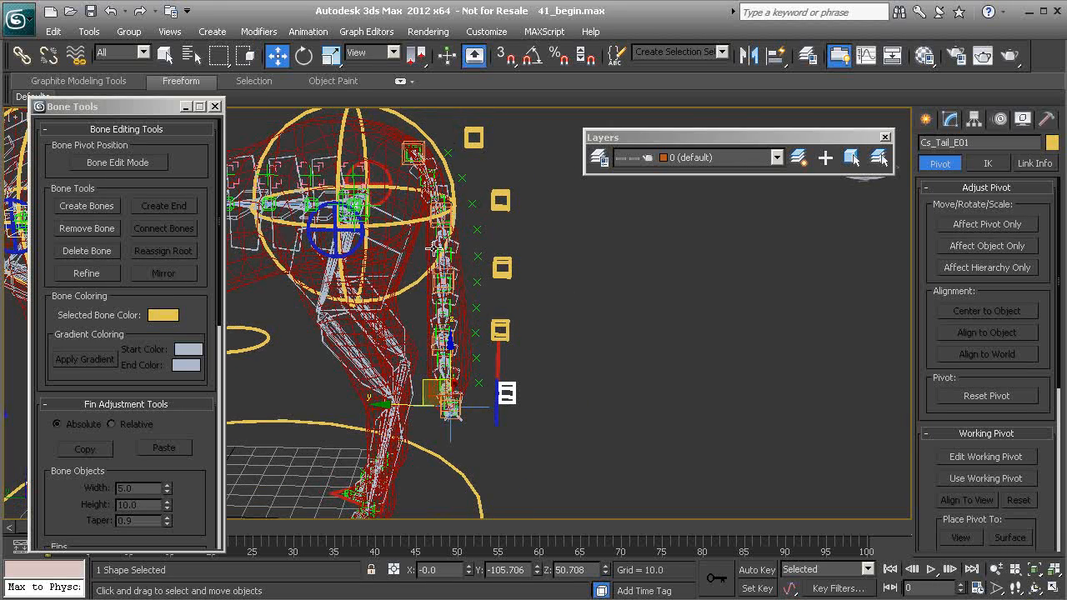
pyautogui.keyDown('alt'); pyautogui.moveTo(515, 202); pyautogui.dragTo(509, 274, button='middle'); pyautogui.keyUp('alt')
pyautogui.click(501, 368)
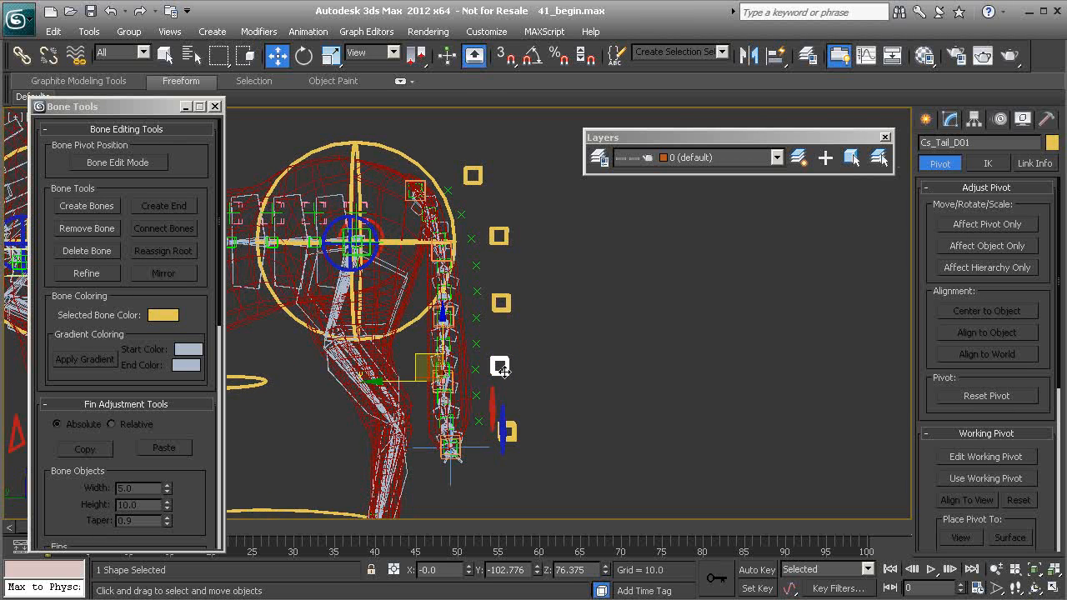
pyautogui.click(501, 302)
pyautogui.click(500, 236)
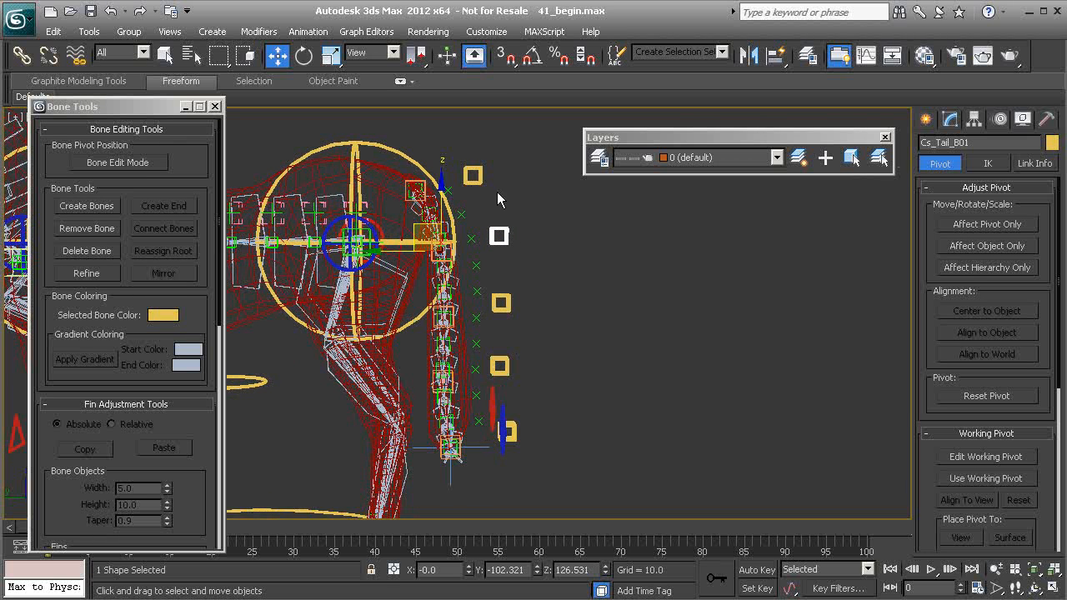
pyautogui.click(473, 175)
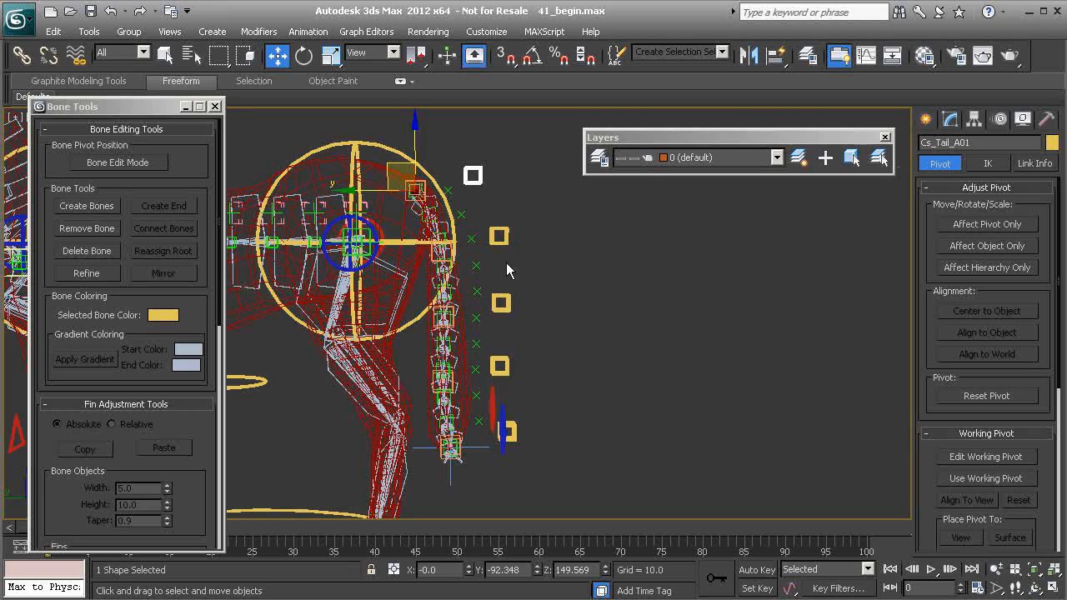
pyautogui.click(535, 319)
pyautogui.moveTo(535, 319)
pyautogui.keyDown('alt'); pyautogui.mouseDown(button='middle')
pyautogui.moveTo(507, 352)
pyautogui.moveTo(538, 348)
pyautogui.moveTo(504, 326)
pyautogui.moveTo(540, 351)
pyautogui.moveTo(516, 317)
pyautogui.mouseUp(button='middle'); pyautogui.keyUp('alt')
# Move all vertices of the Cs_Tail_D01 spline slightly backward, away from the tail, and leave vertex editing.
pyautogui.click(478, 332)
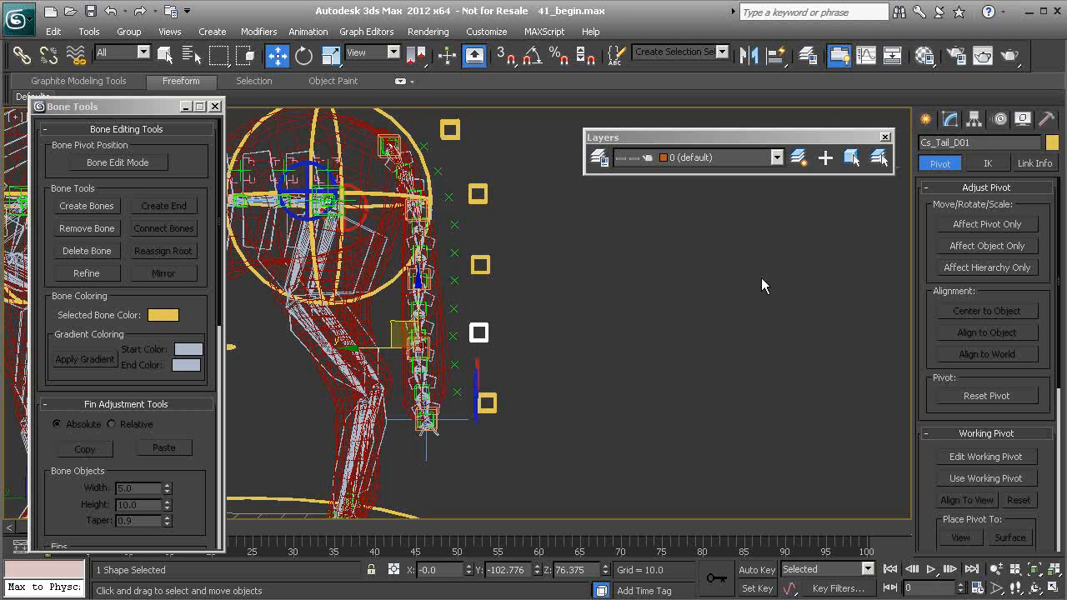
pyautogui.click(949, 121)
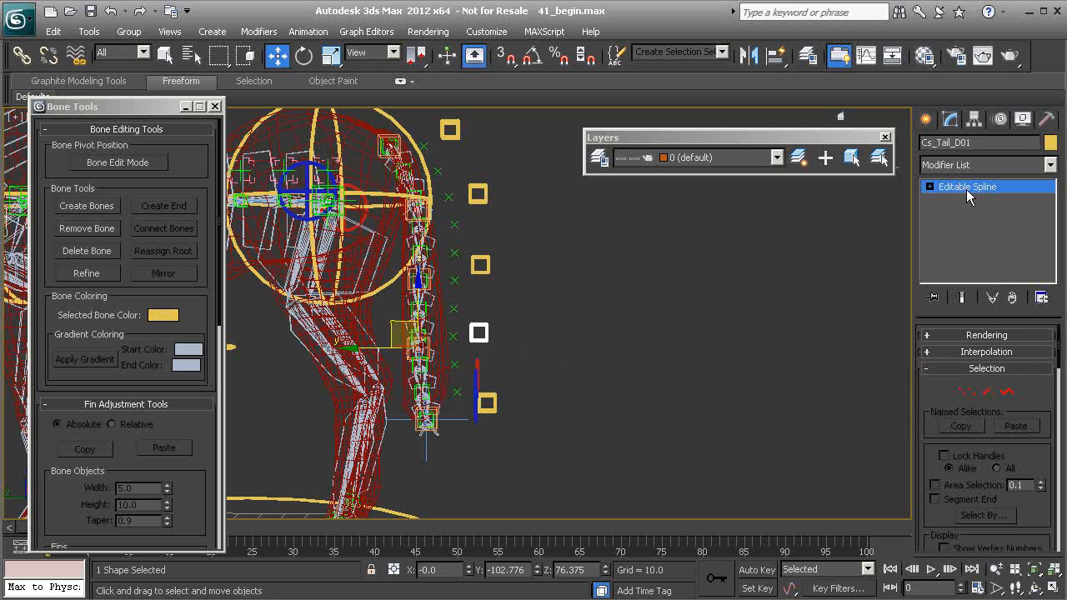
pyautogui.press('1')
pyautogui.moveTo(543, 356); pyautogui.dragTo(466, 313)
pyautogui.moveTo(401, 325); pyautogui.dragTo(404, 325)
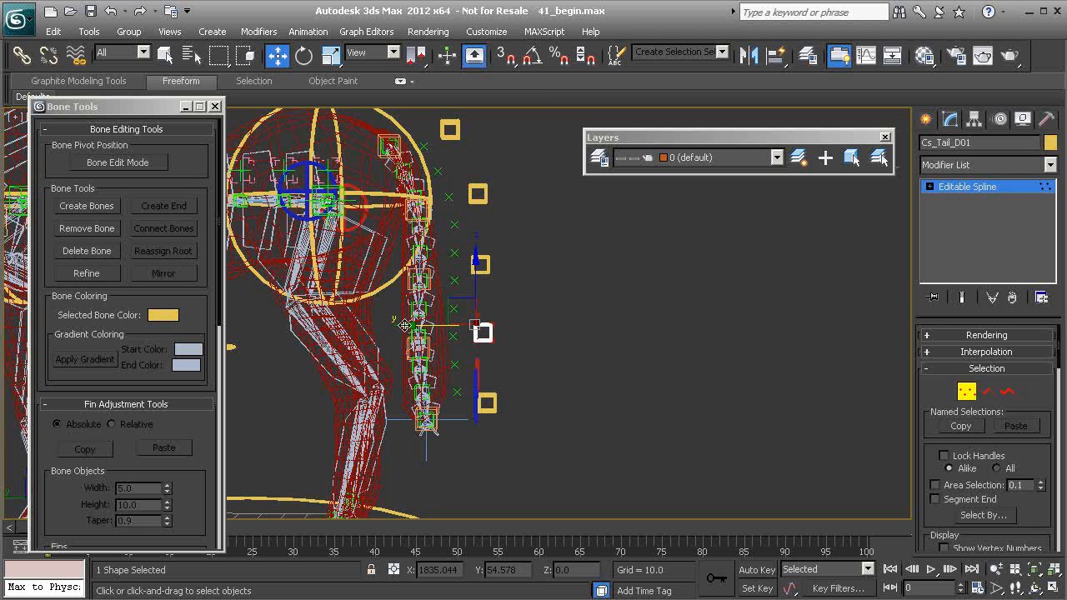
pyautogui.click(974, 186)
pyautogui.click(974, 120)
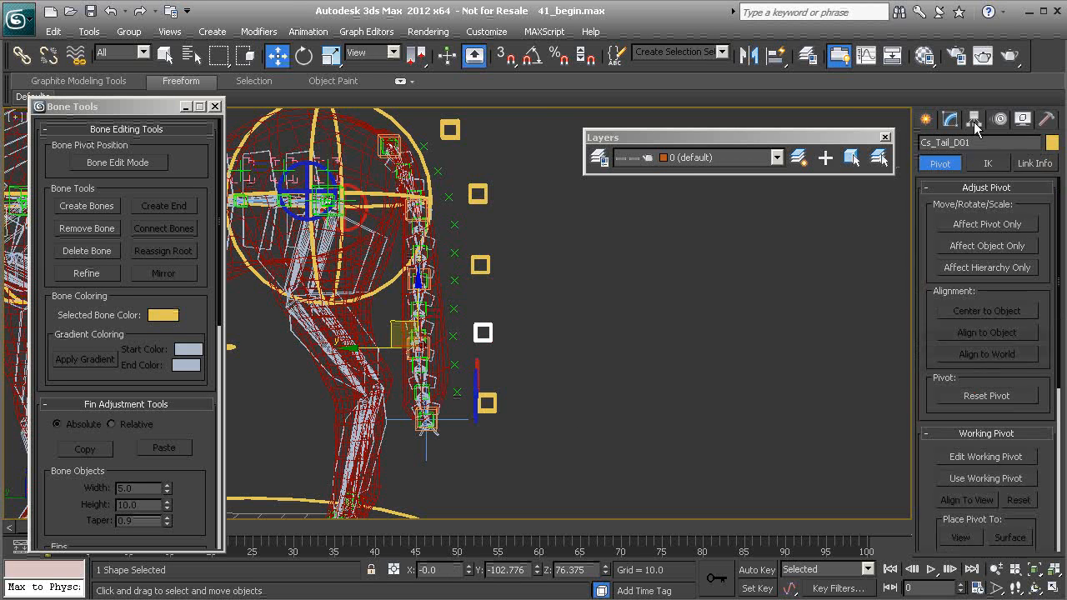
pyautogui.click(979, 244)
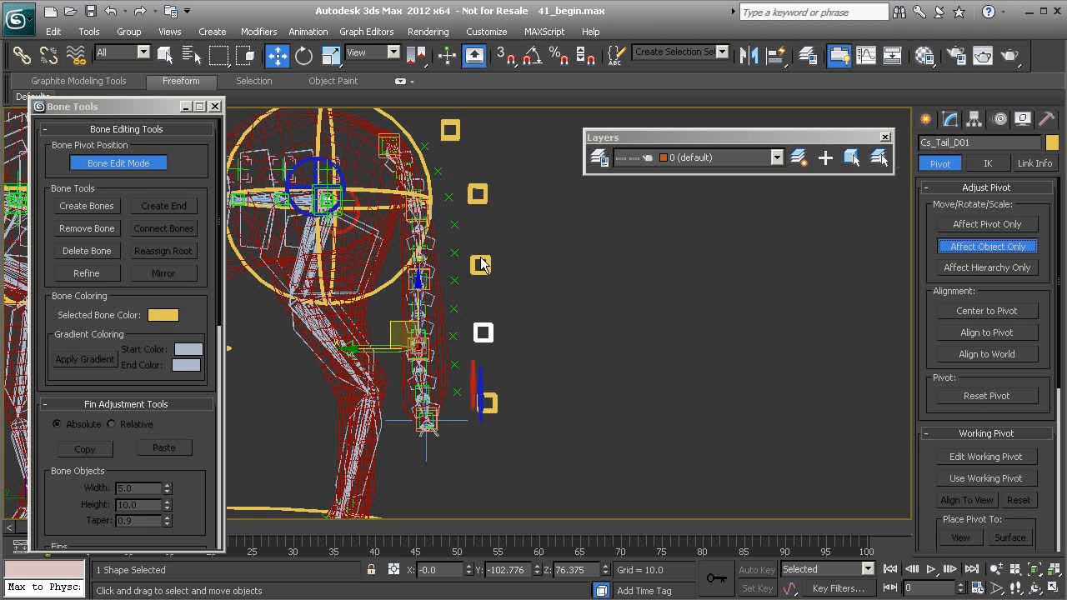
pyautogui.click(987, 249)
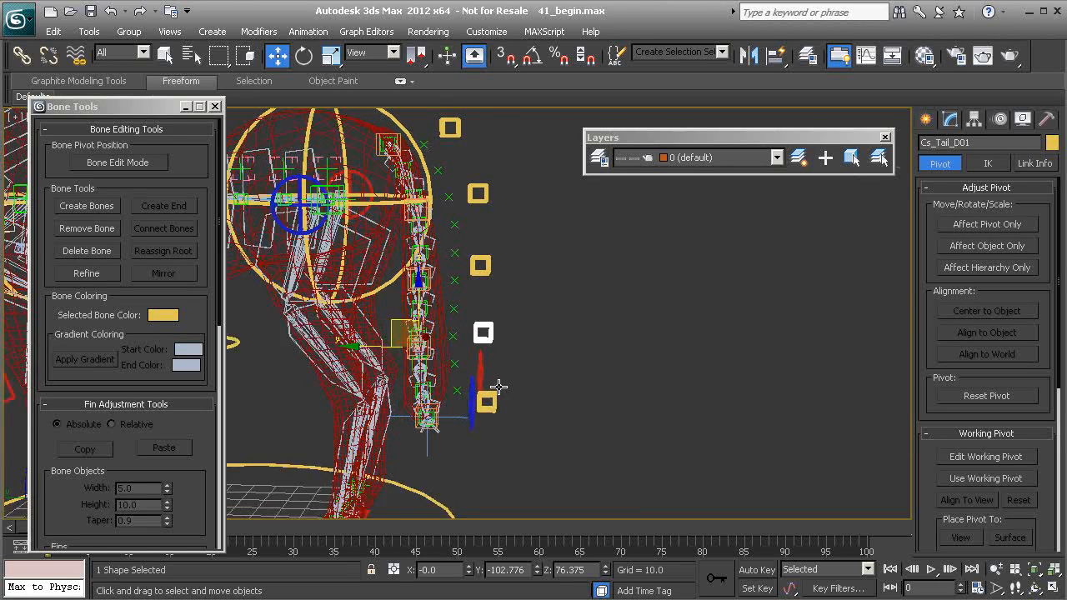
pyautogui.moveTo(482, 195); pyautogui.dragTo(534, 254, button='middle')
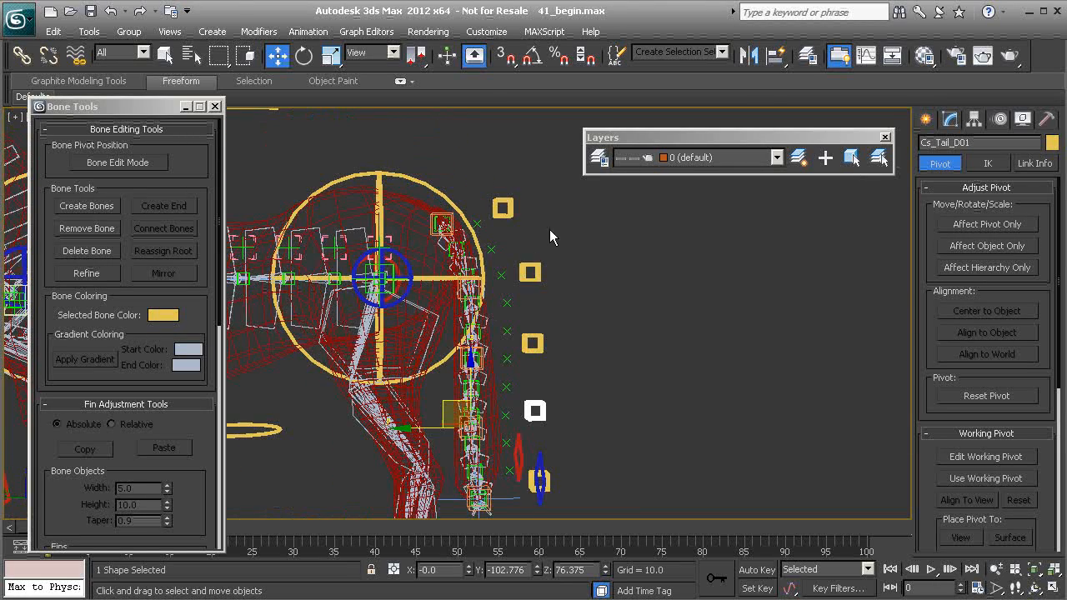
pyautogui.moveTo(609, 368); pyautogui.dragTo(602, 317, button='middle')
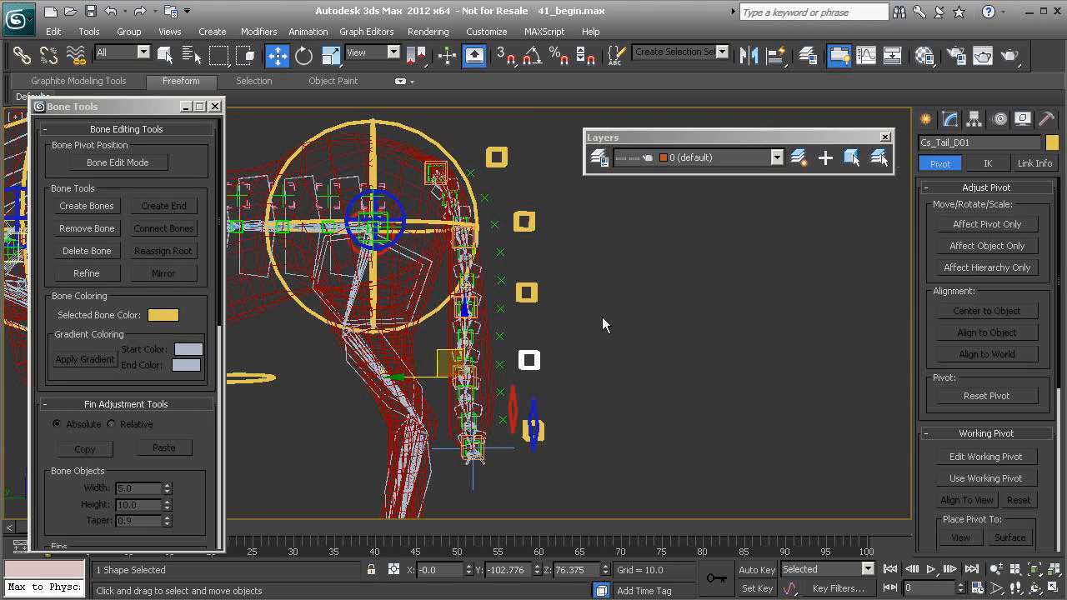